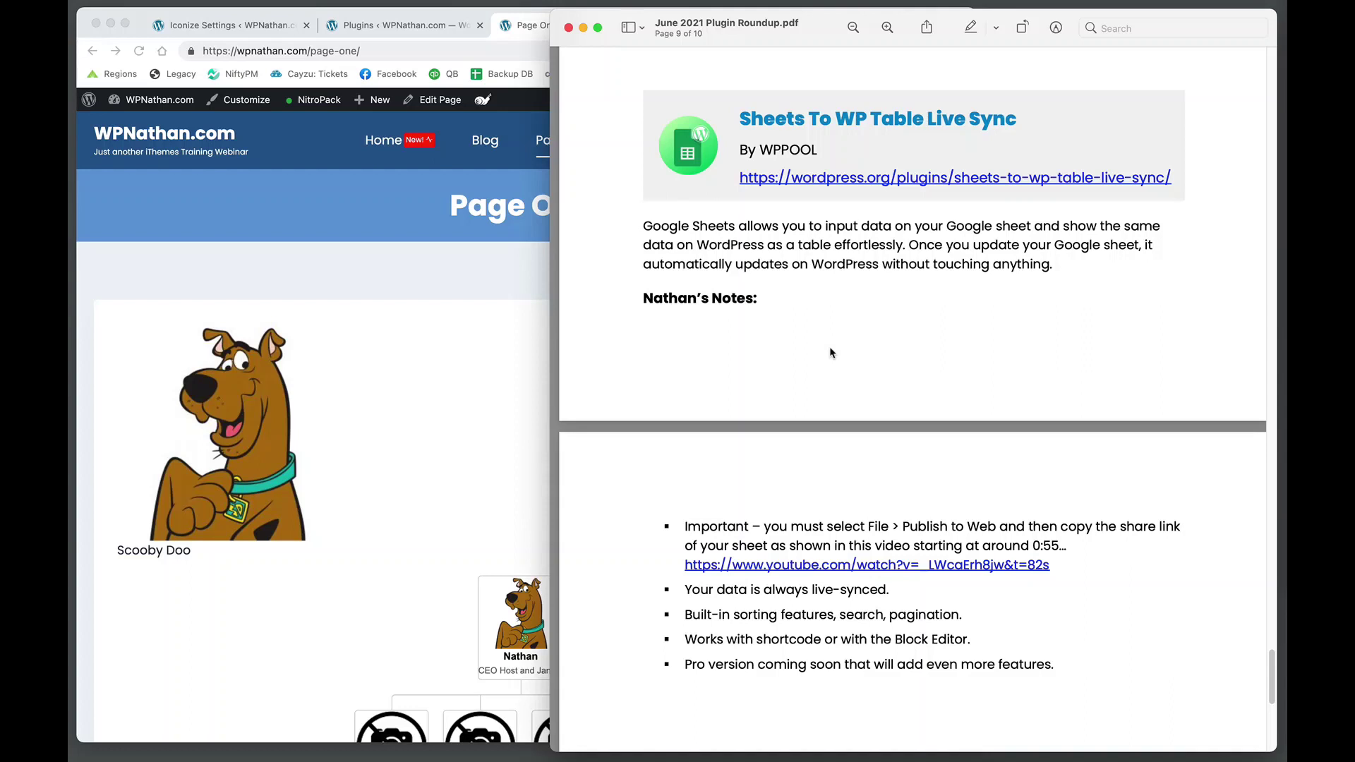
# - Bring Chrome forward and switch to the '! Test Sheet' Google Sheet of city color values
pyautogui.click(240, 26)
pyautogui.click(240, 26)
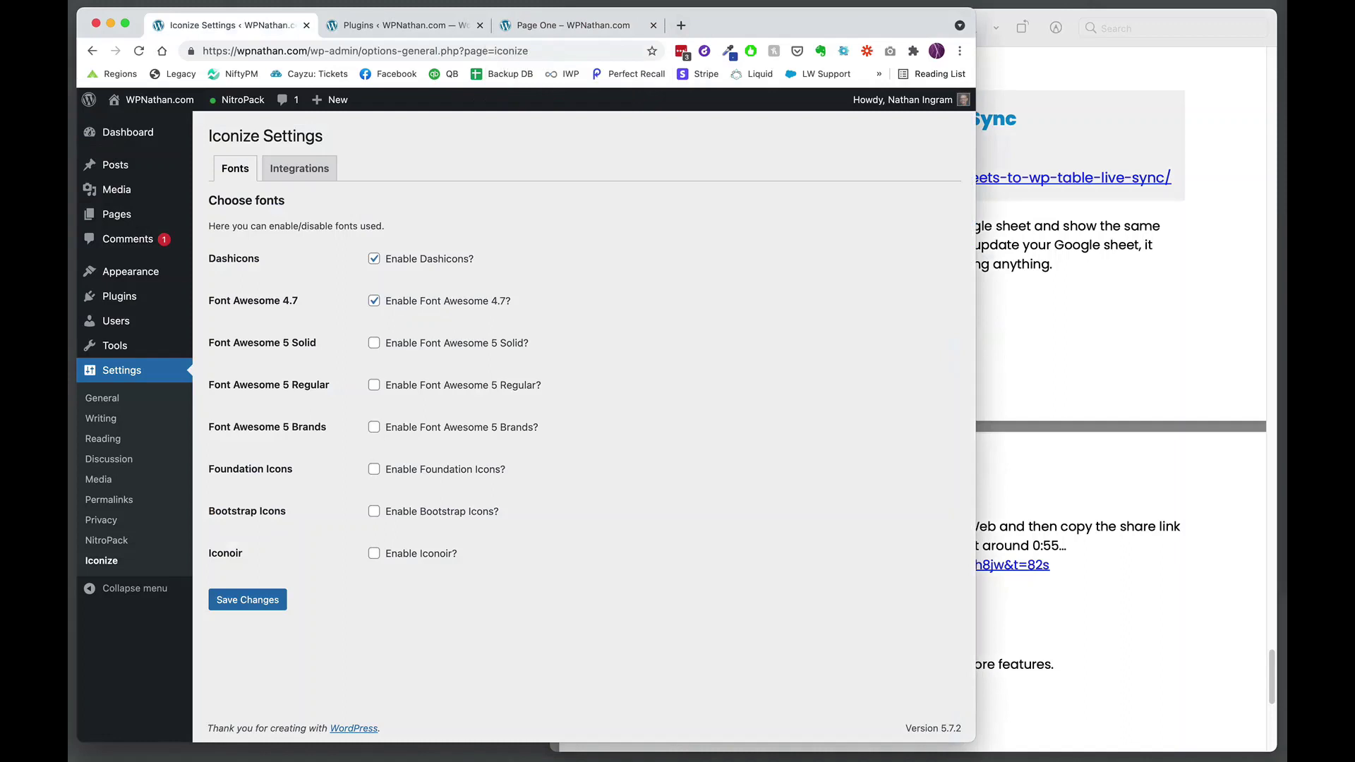
pyautogui.press('super+Tab')
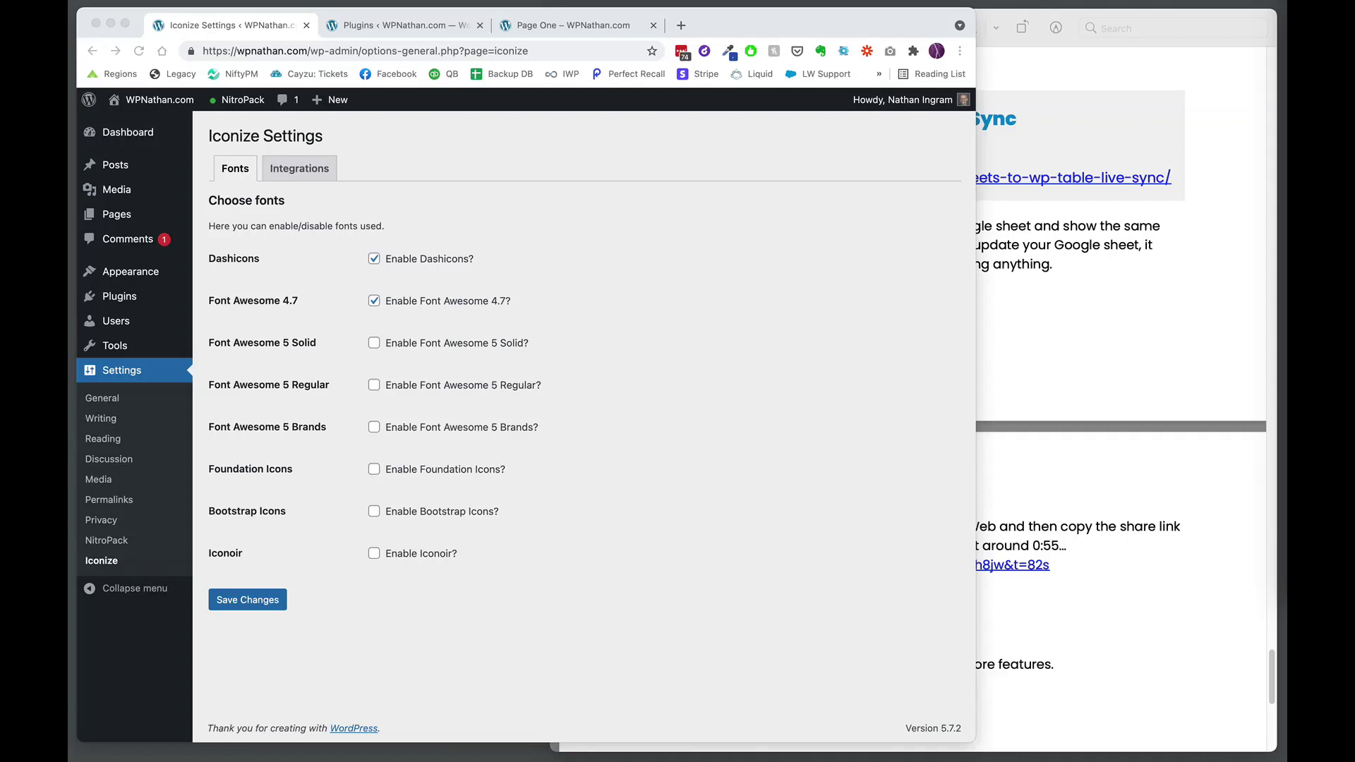
pyautogui.click(1098, 147)
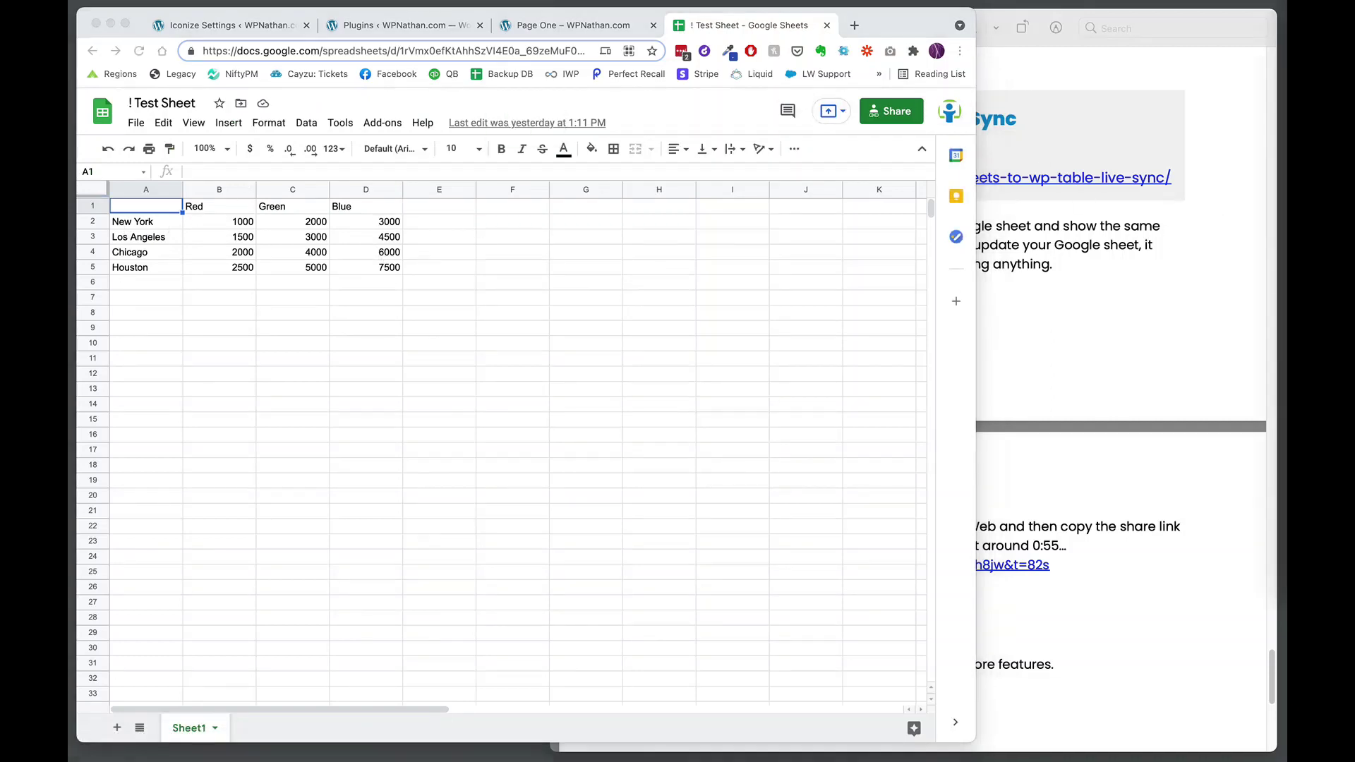
# - Deactivate the Iconize plugin from the Installed Plugins list
pyautogui.click(198, 25)
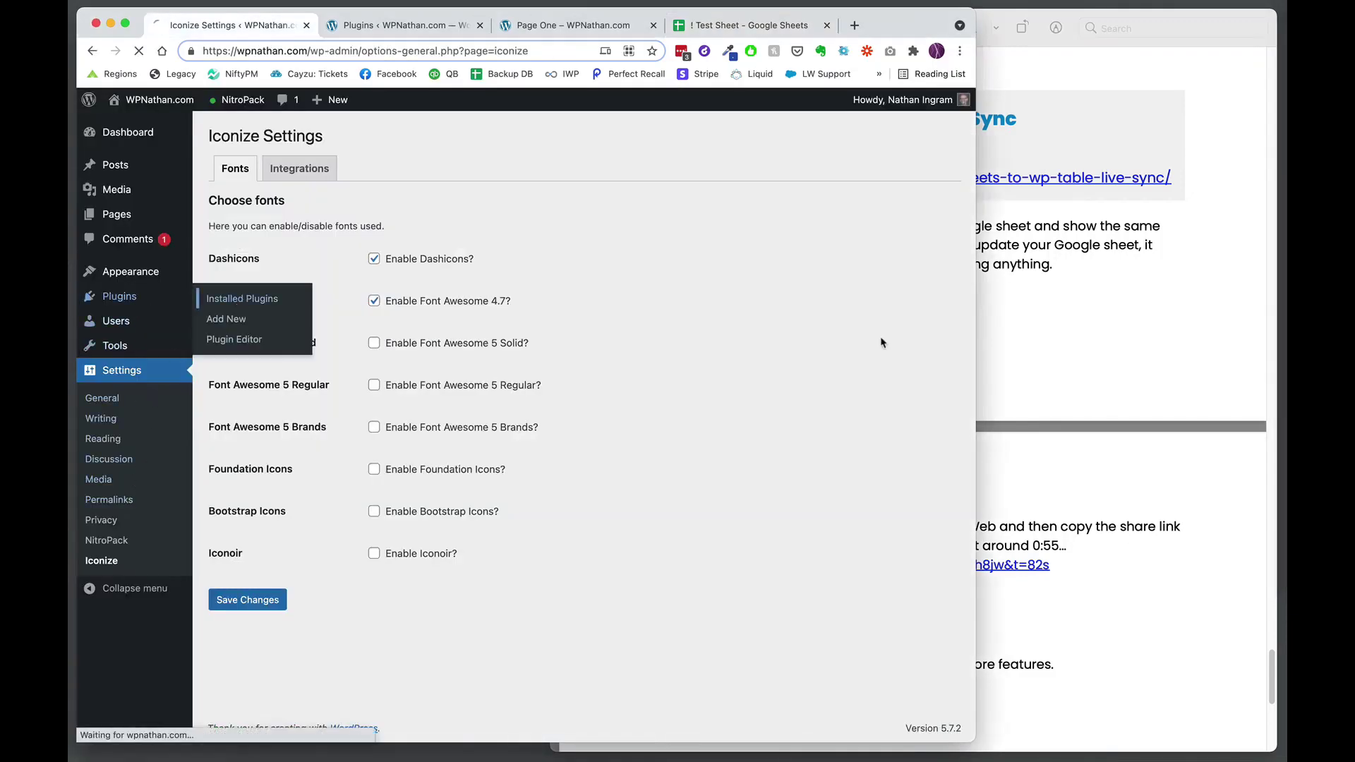
pyautogui.click(236, 298)
pyautogui.scroll(-10, 305, 553)
pyautogui.scroll(-8, 306, 552)
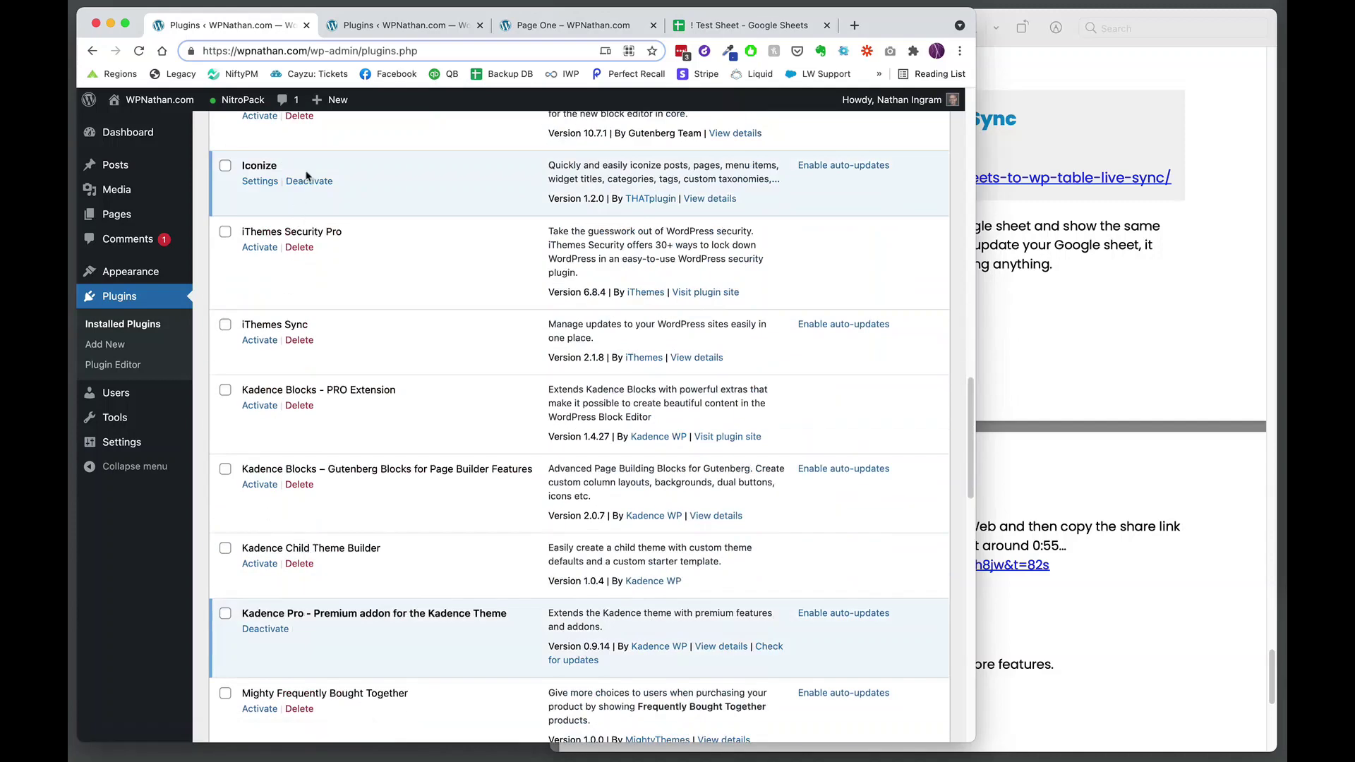
pyautogui.click(308, 182)
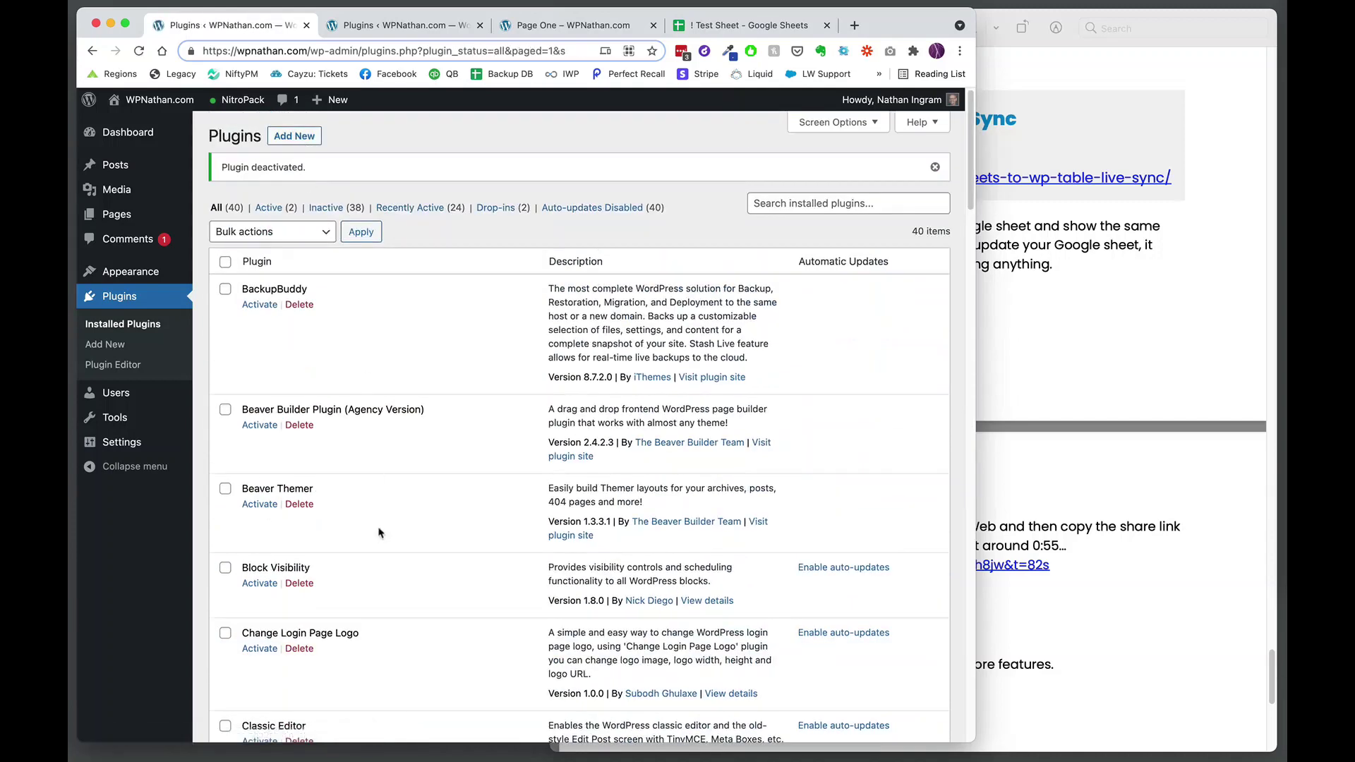
# - Activate the Sheets To WP Table Live Sync plugin
pyautogui.scroll(-6, 379, 532)
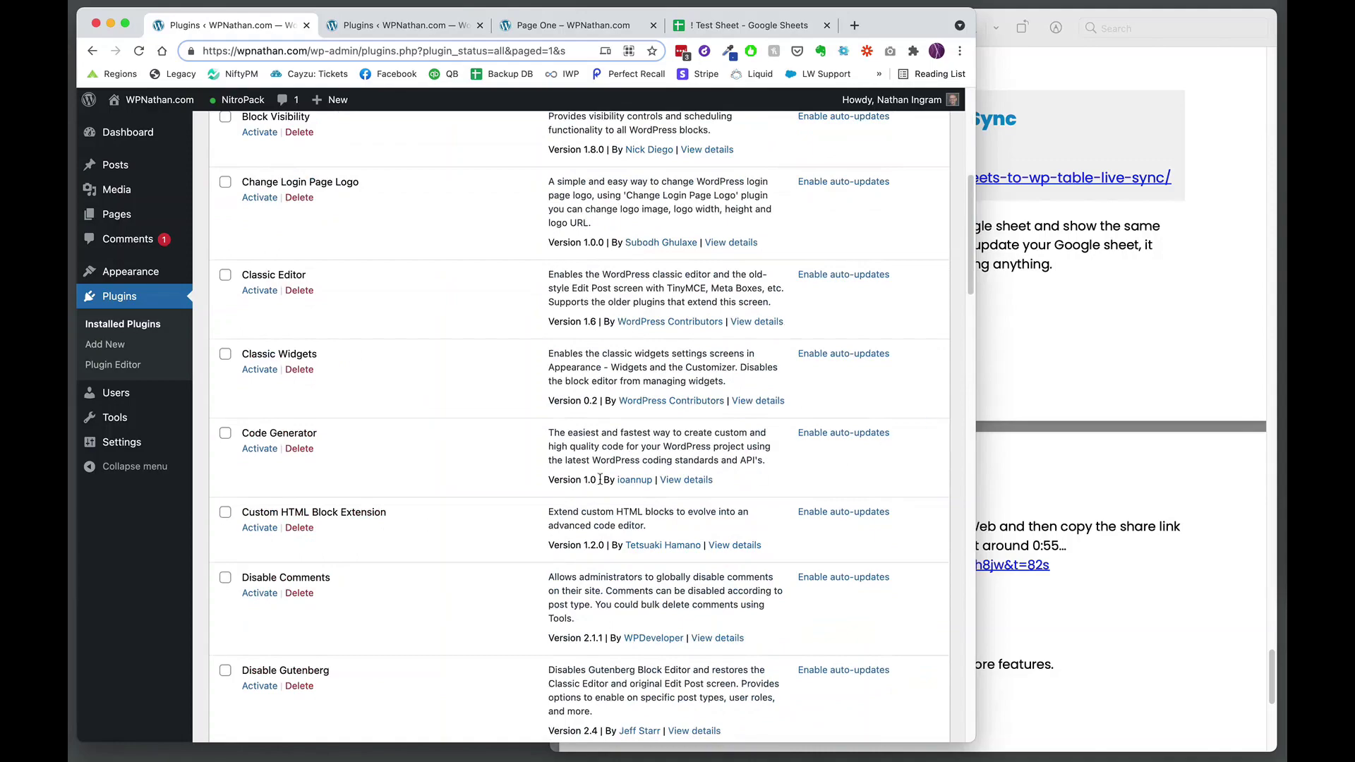
pyautogui.scroll(-8, 452, 529)
pyautogui.scroll(-8, 484, 526)
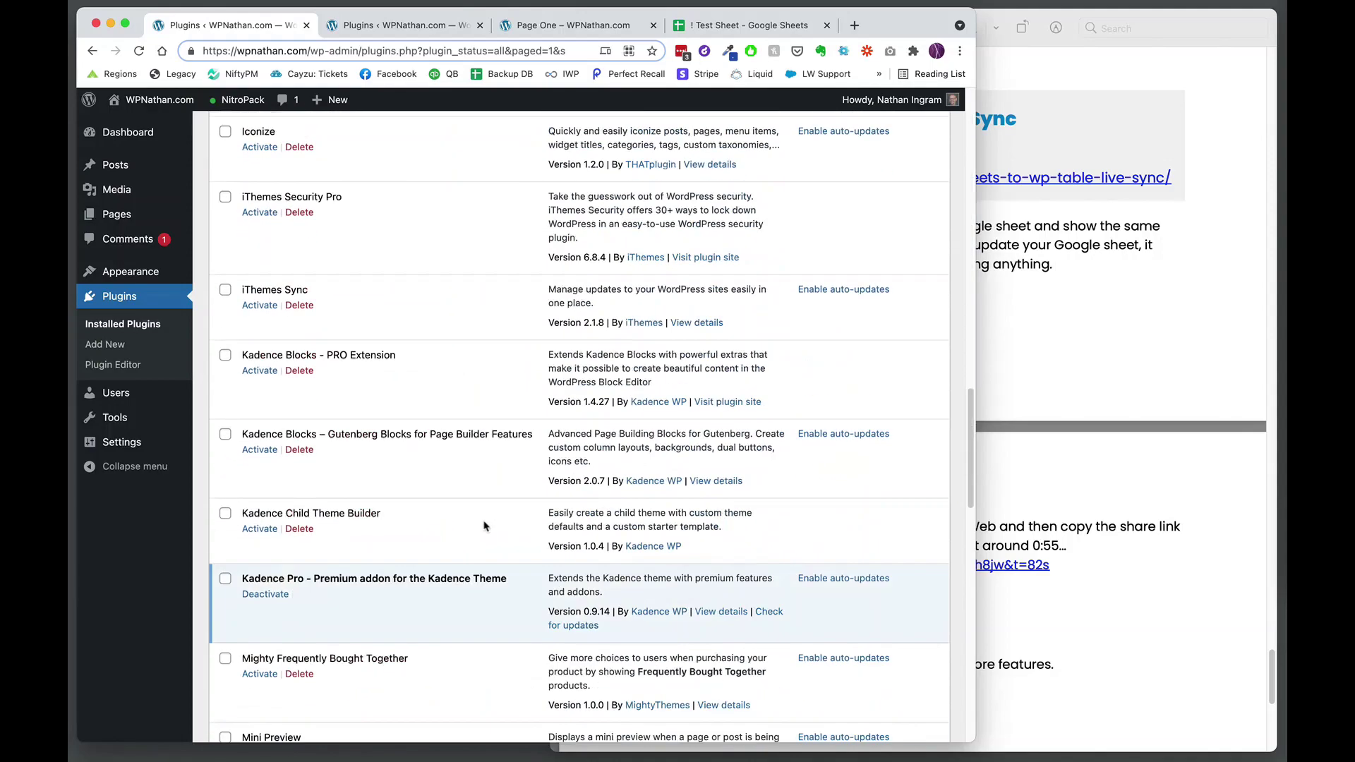
pyautogui.scroll(-10, 484, 530)
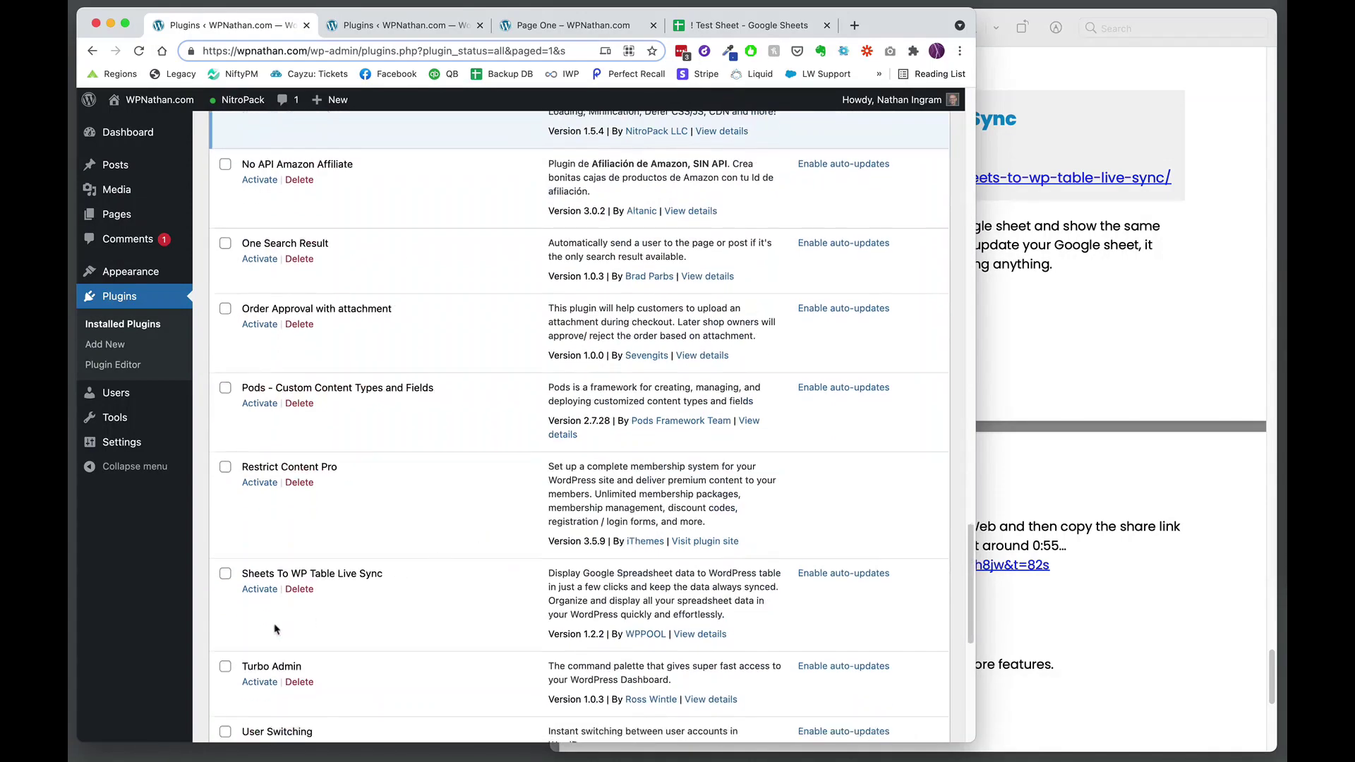
pyautogui.click(253, 591)
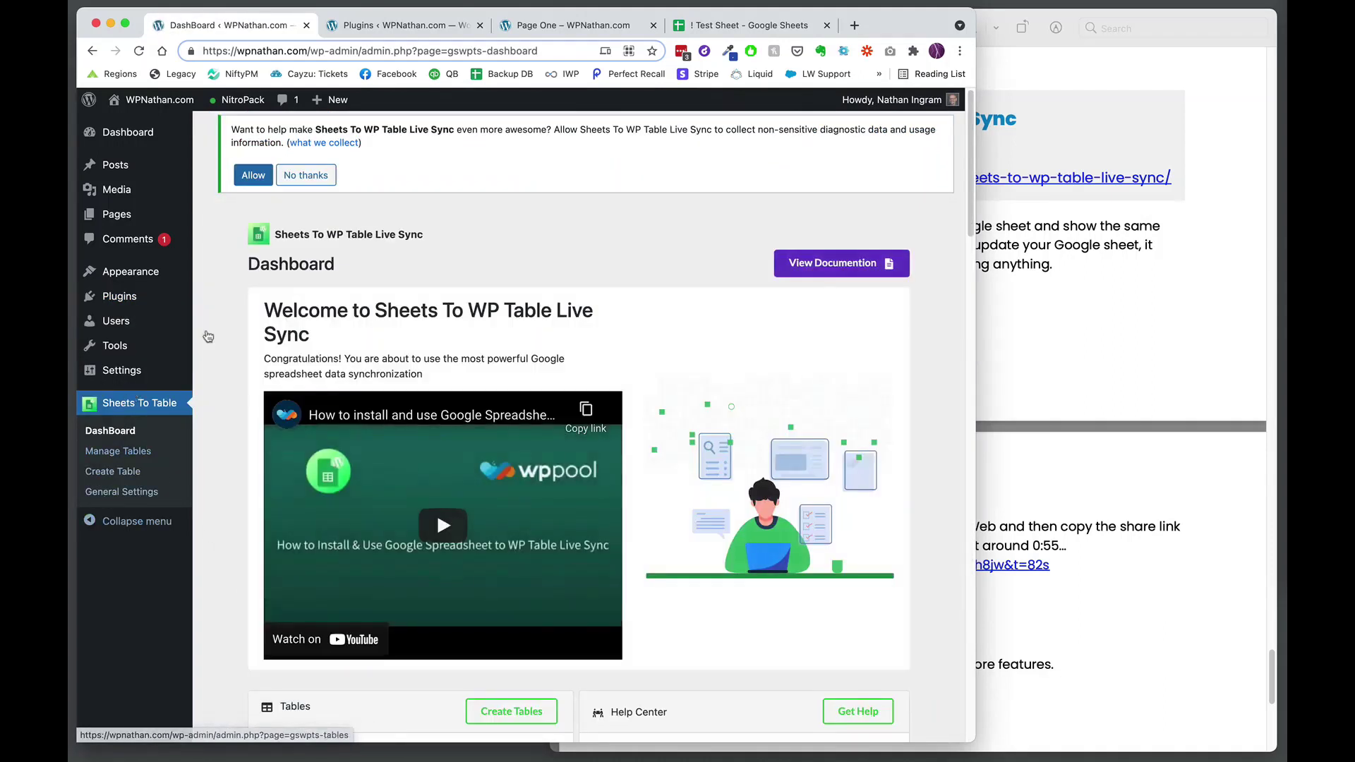
# - Decline diagnostics, create a new table with Google Spreadsheet as its source, then return to '! Test Sheet'
pyautogui.click(298, 177)
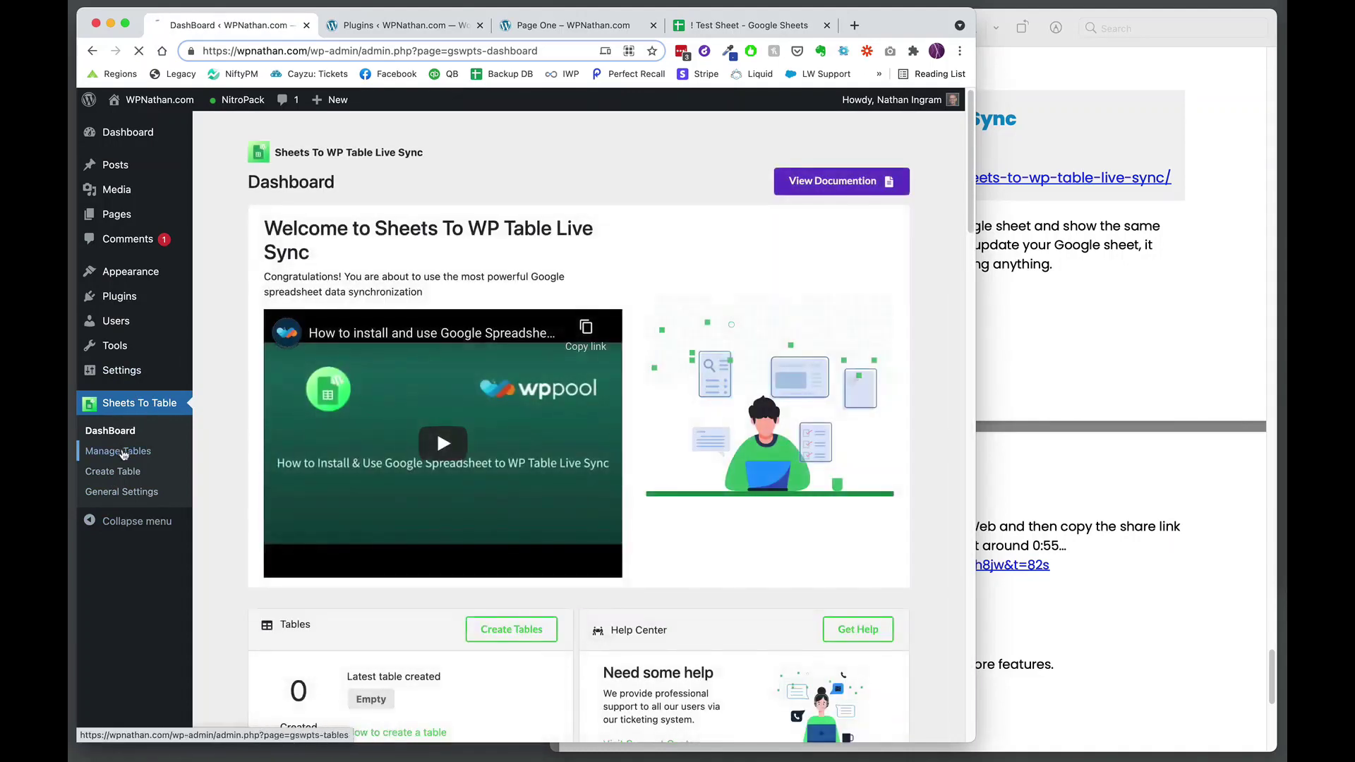
pyautogui.click(120, 451)
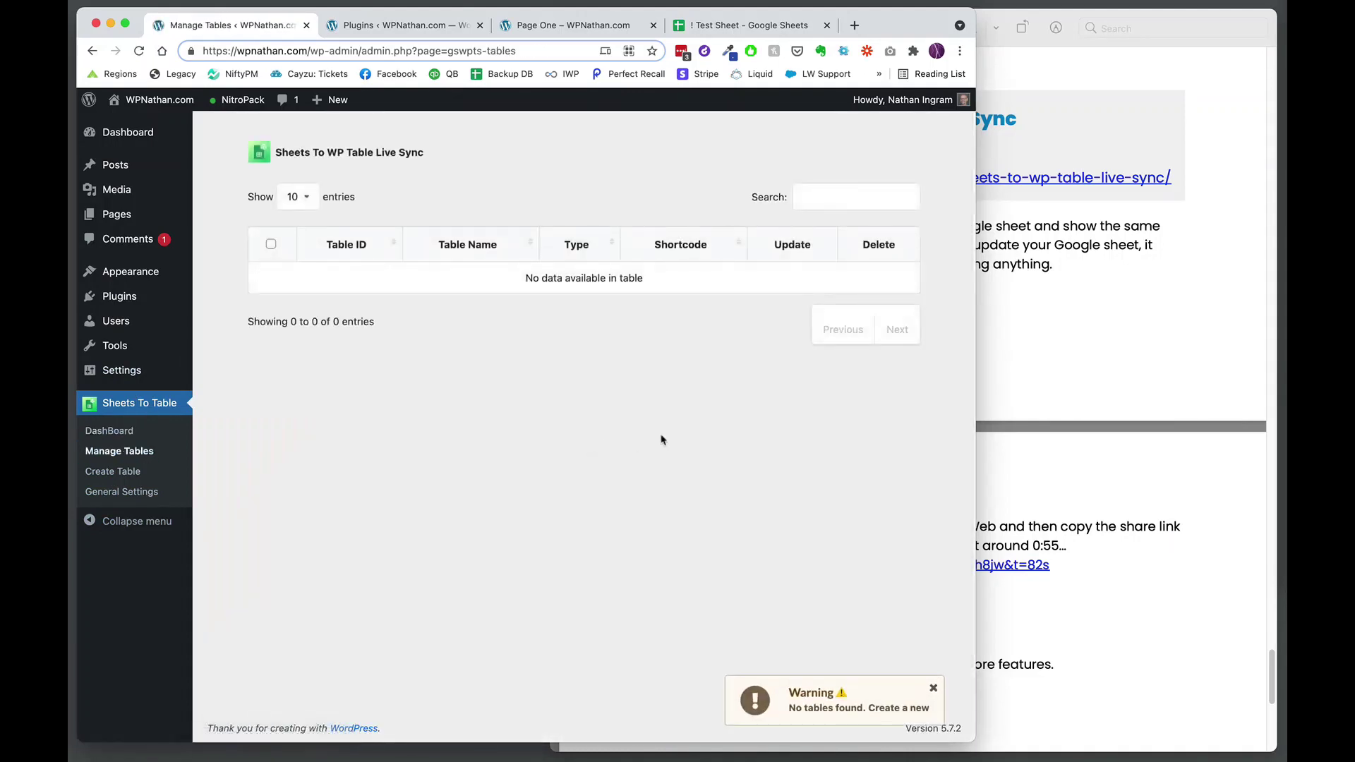
pyautogui.click(106, 471)
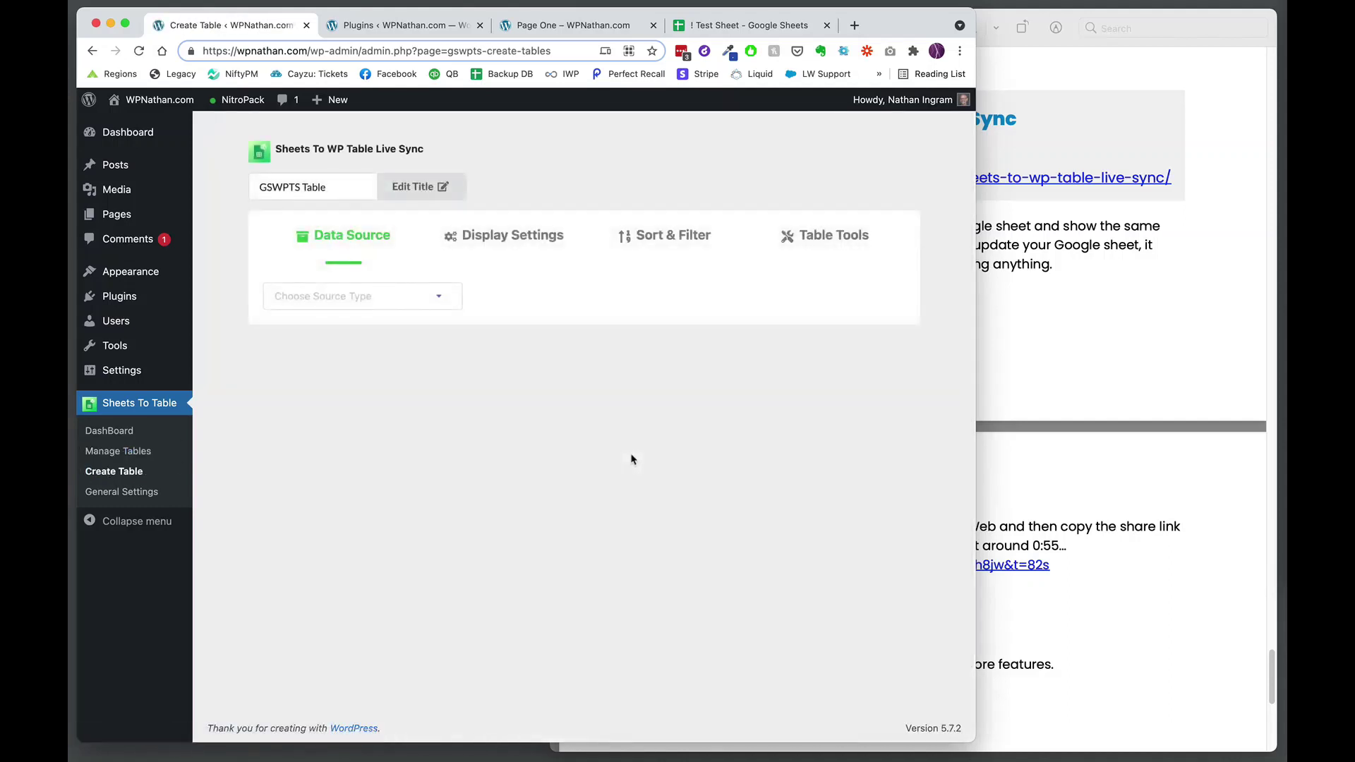
pyautogui.click(345, 297)
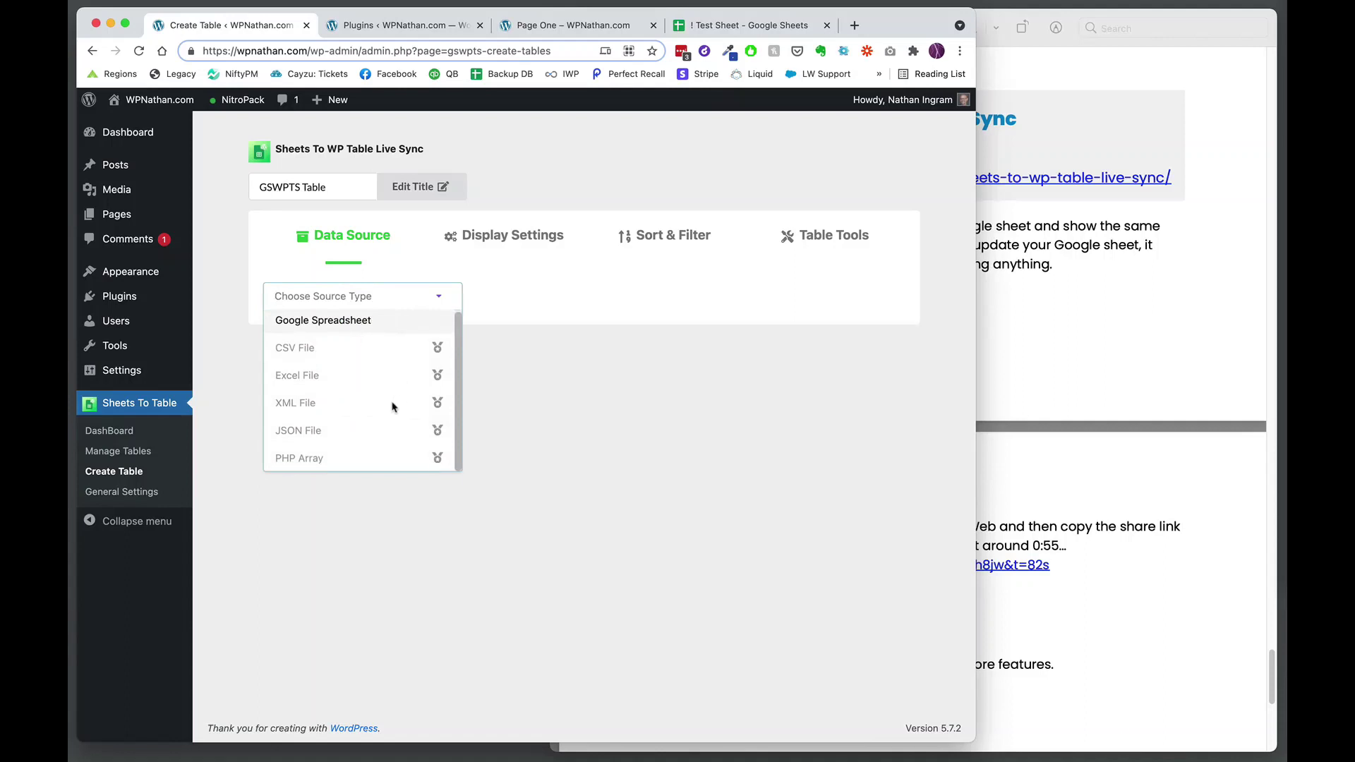
pyautogui.scroll(1, 311, 364)
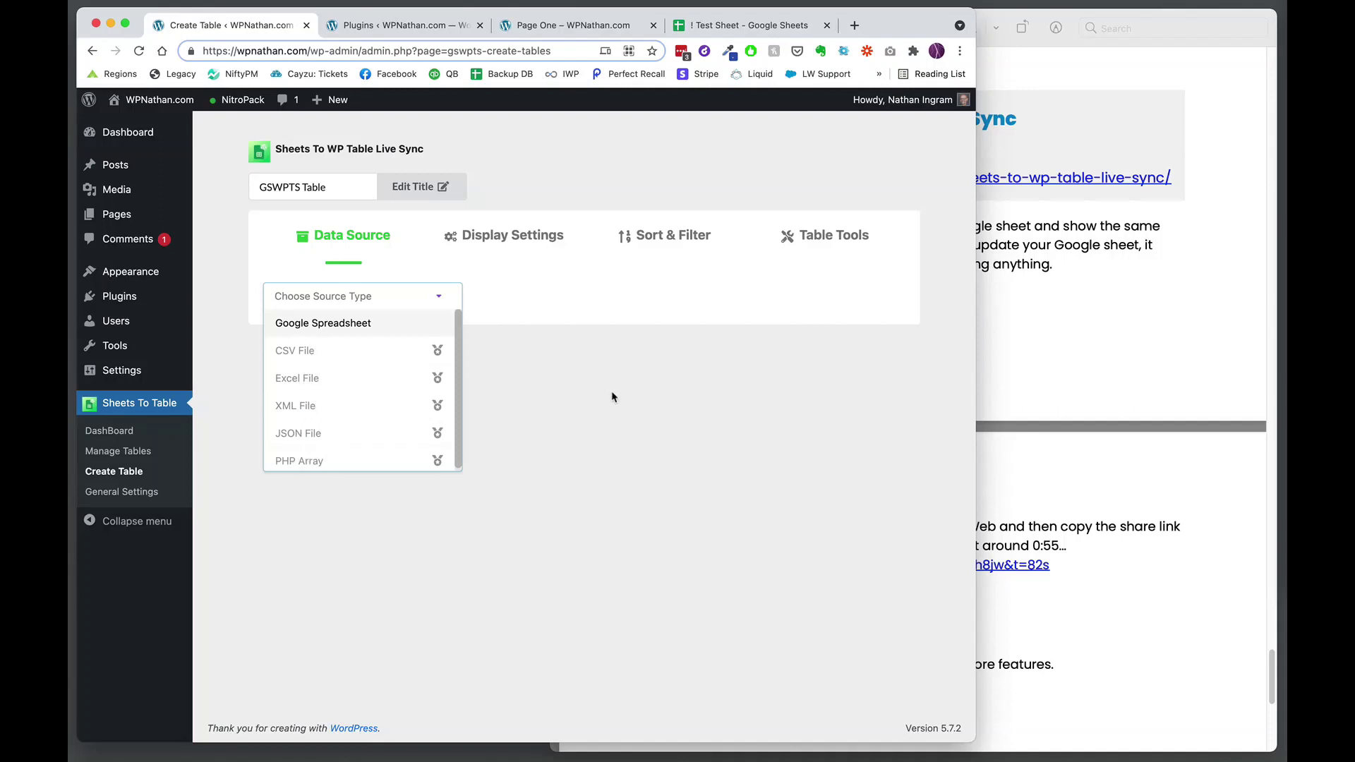
pyautogui.press('Return')
pyautogui.click(559, 298)
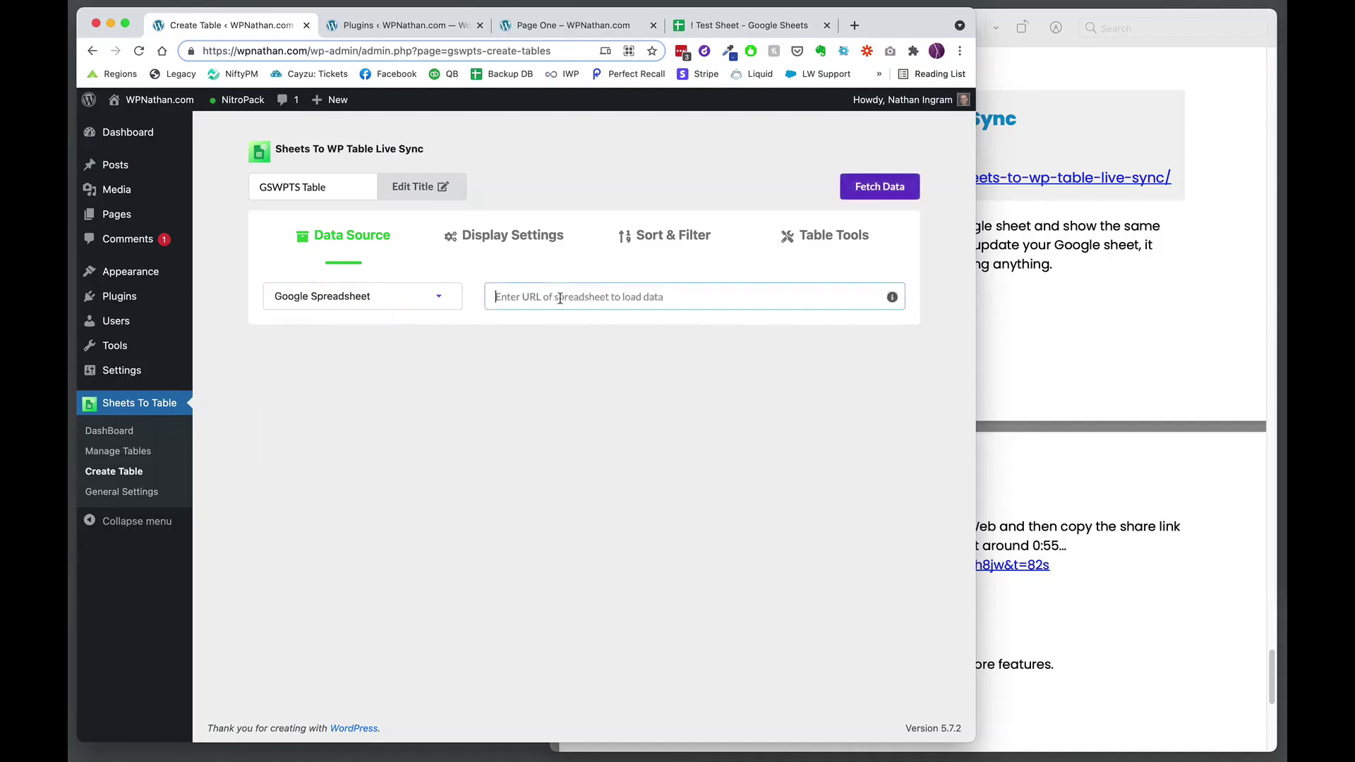
pyautogui.click(748, 26)
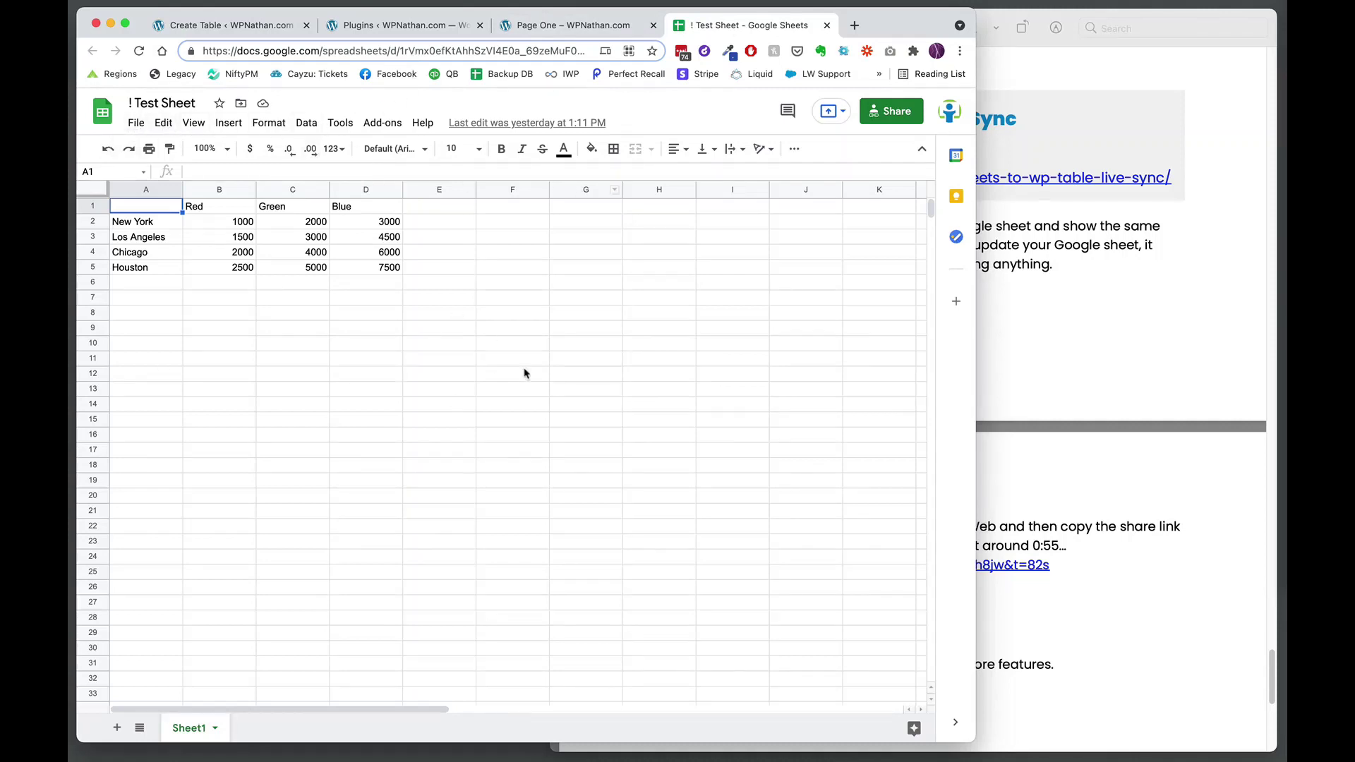
# - Check the sheet's Publish to the web settings
pyautogui.click(136, 123)
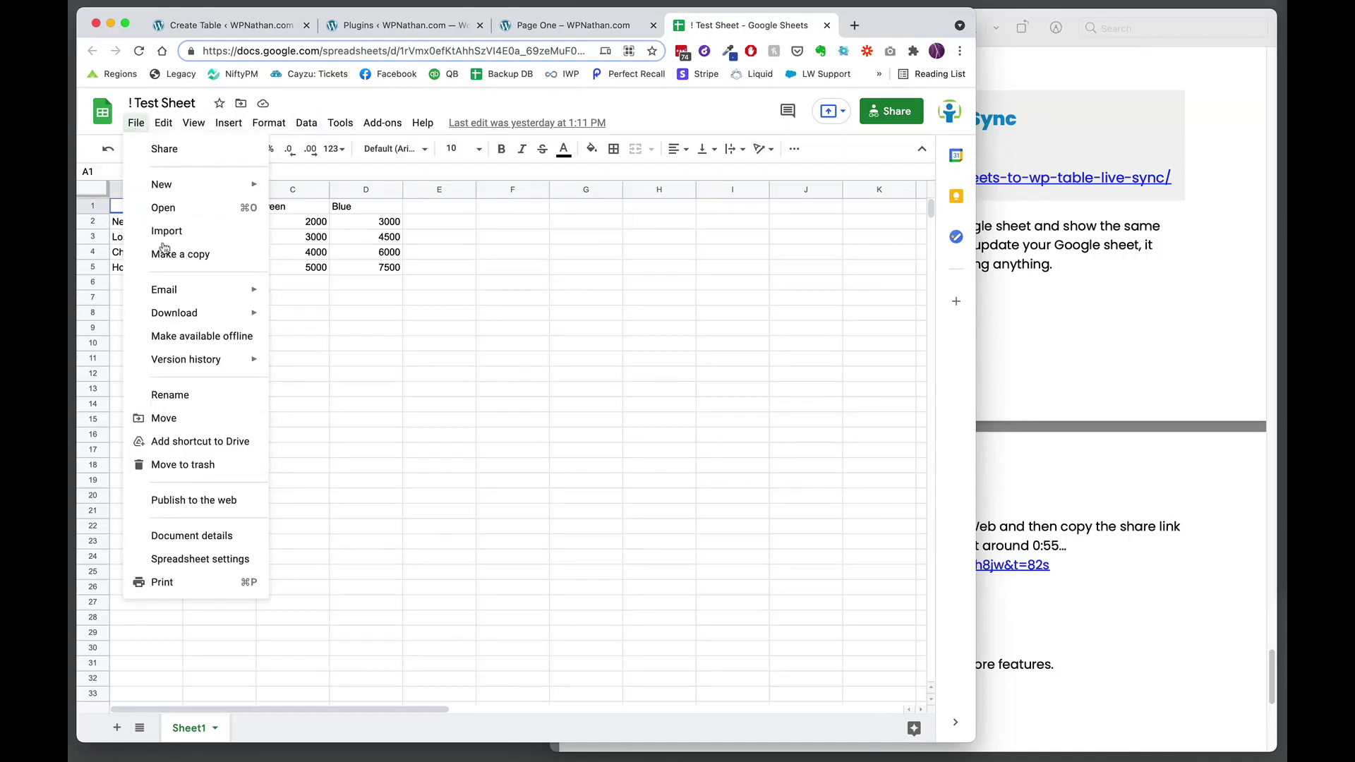
pyautogui.click(205, 499)
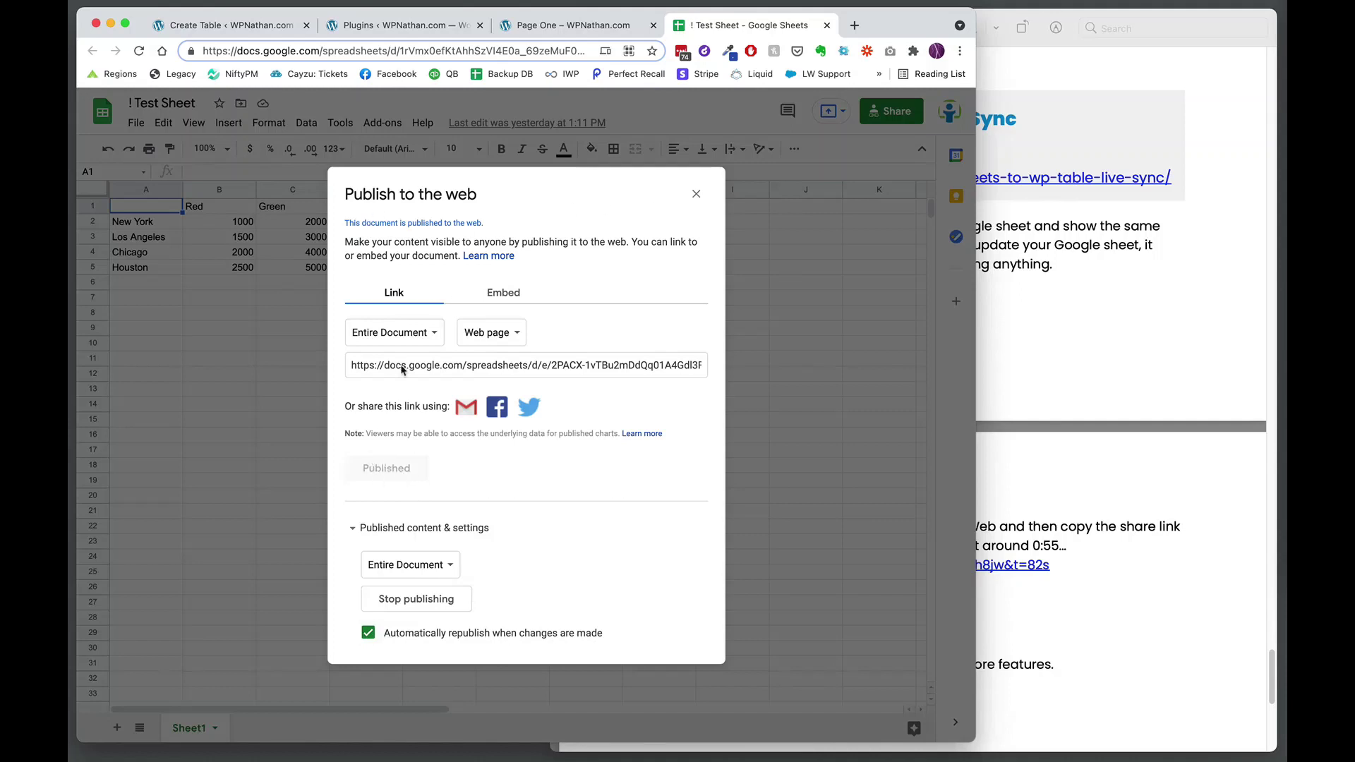
pyautogui.click(695, 193)
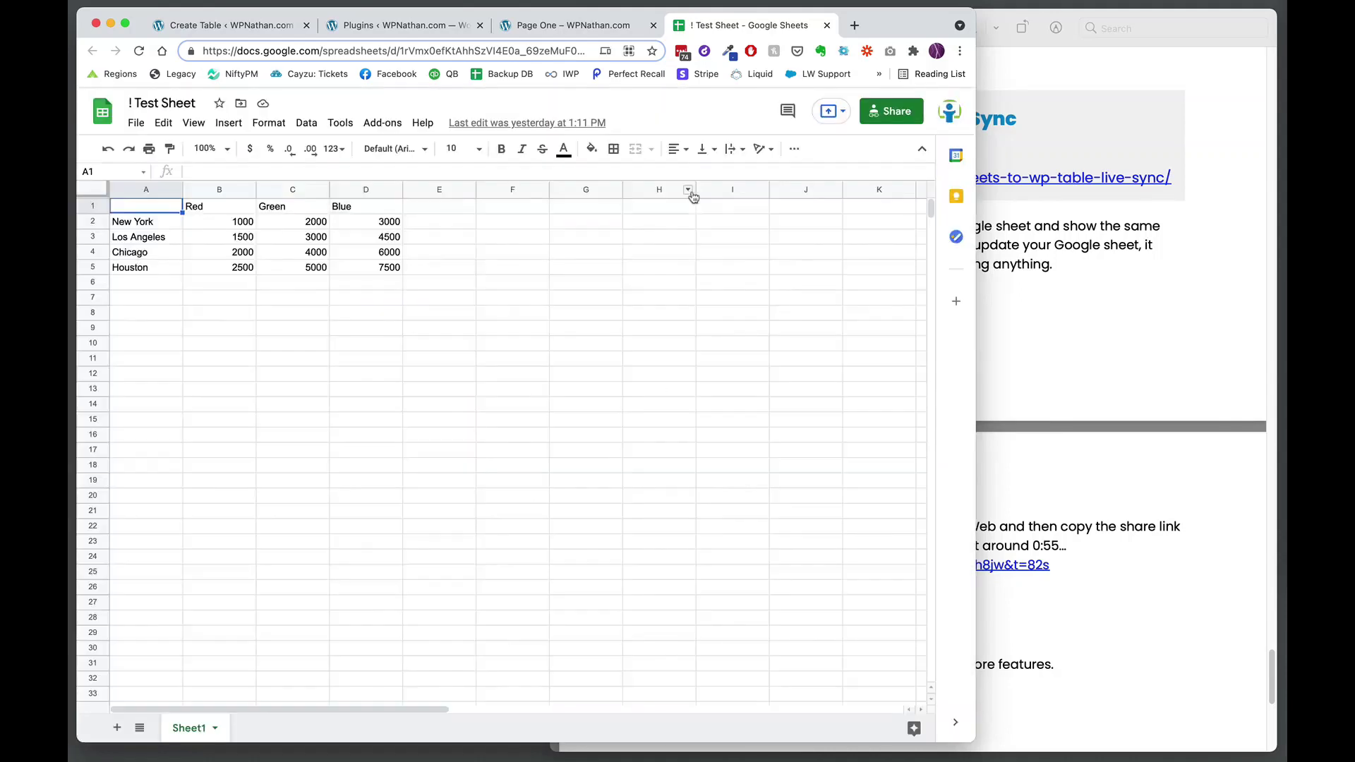
# - Copy the sheet's share link and return to the WordPress Create Table page
pyautogui.click(898, 113)
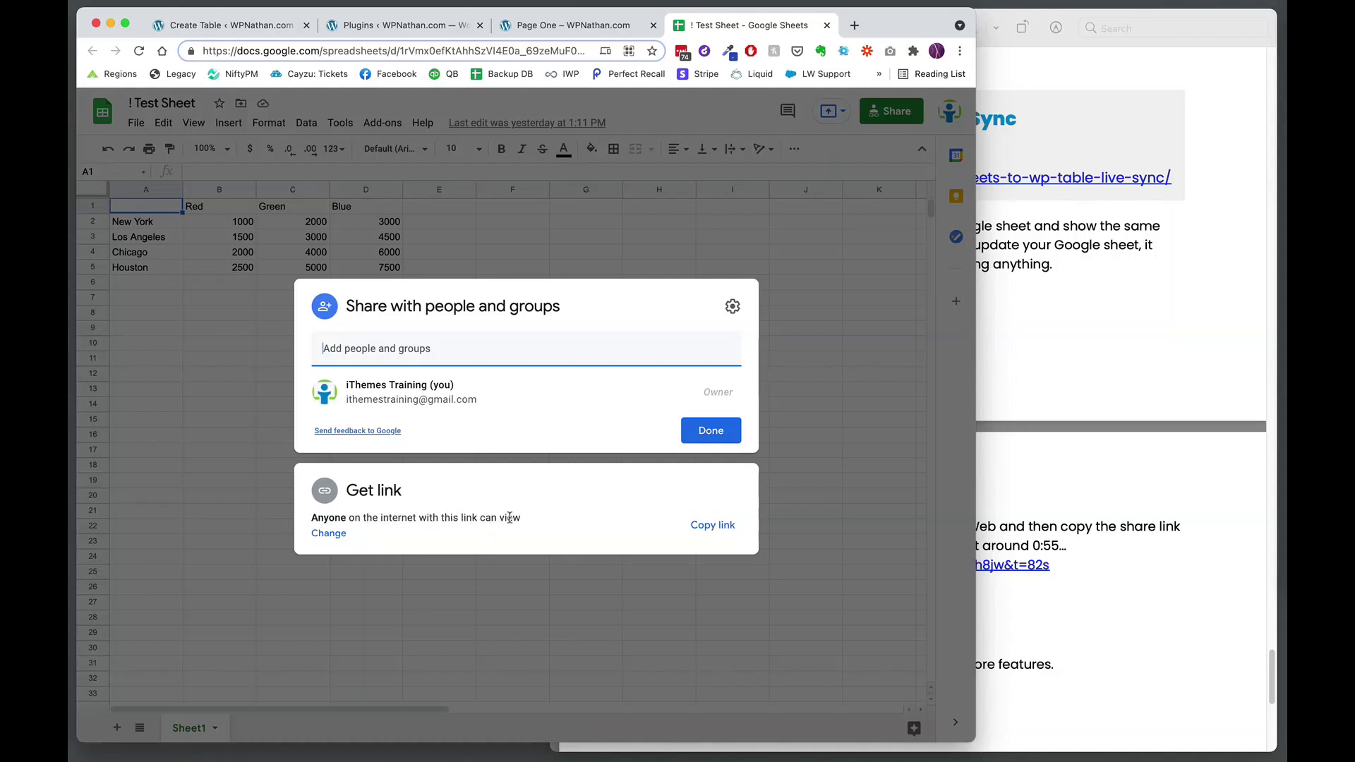
pyautogui.click(713, 527)
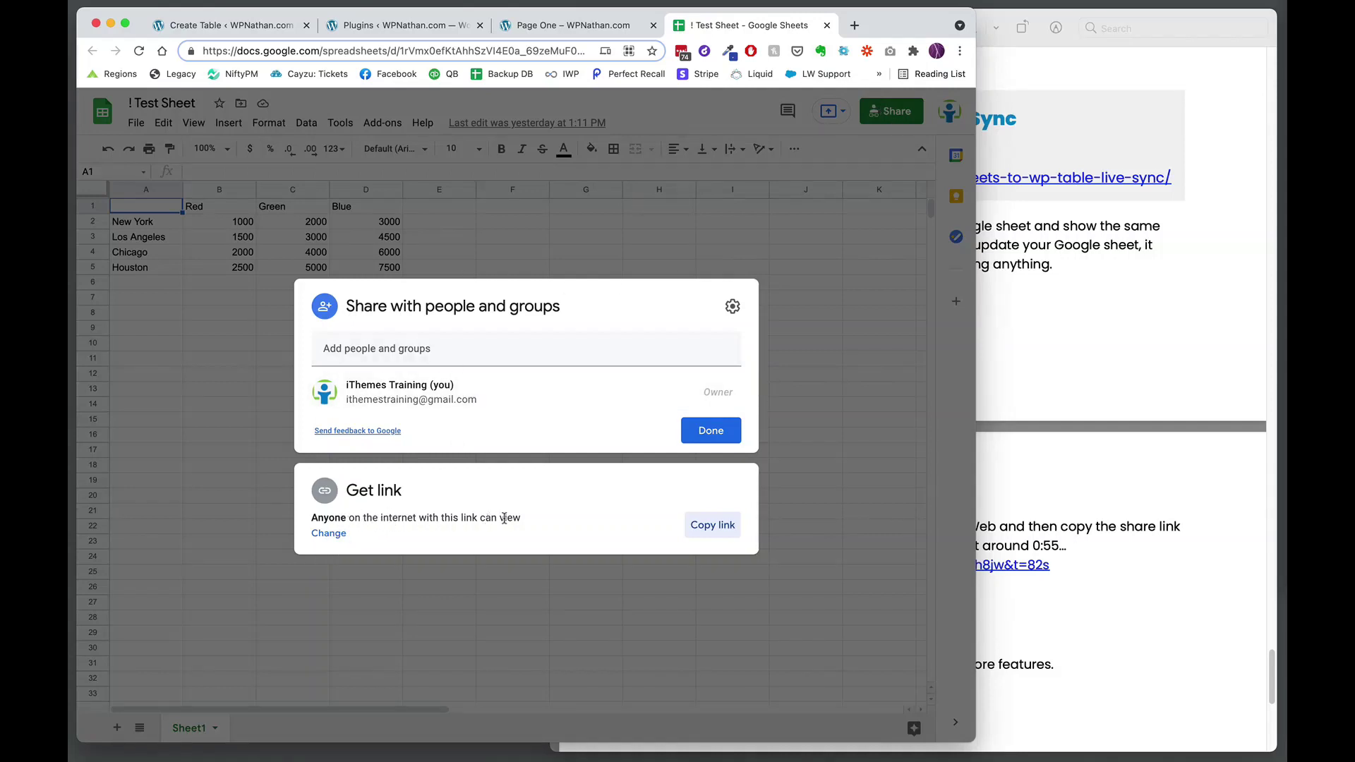
pyautogui.click(216, 25)
# - Paste the sheet link into the URL field, fetch its data and dismiss the notices
pyautogui.rightClick(563, 295)
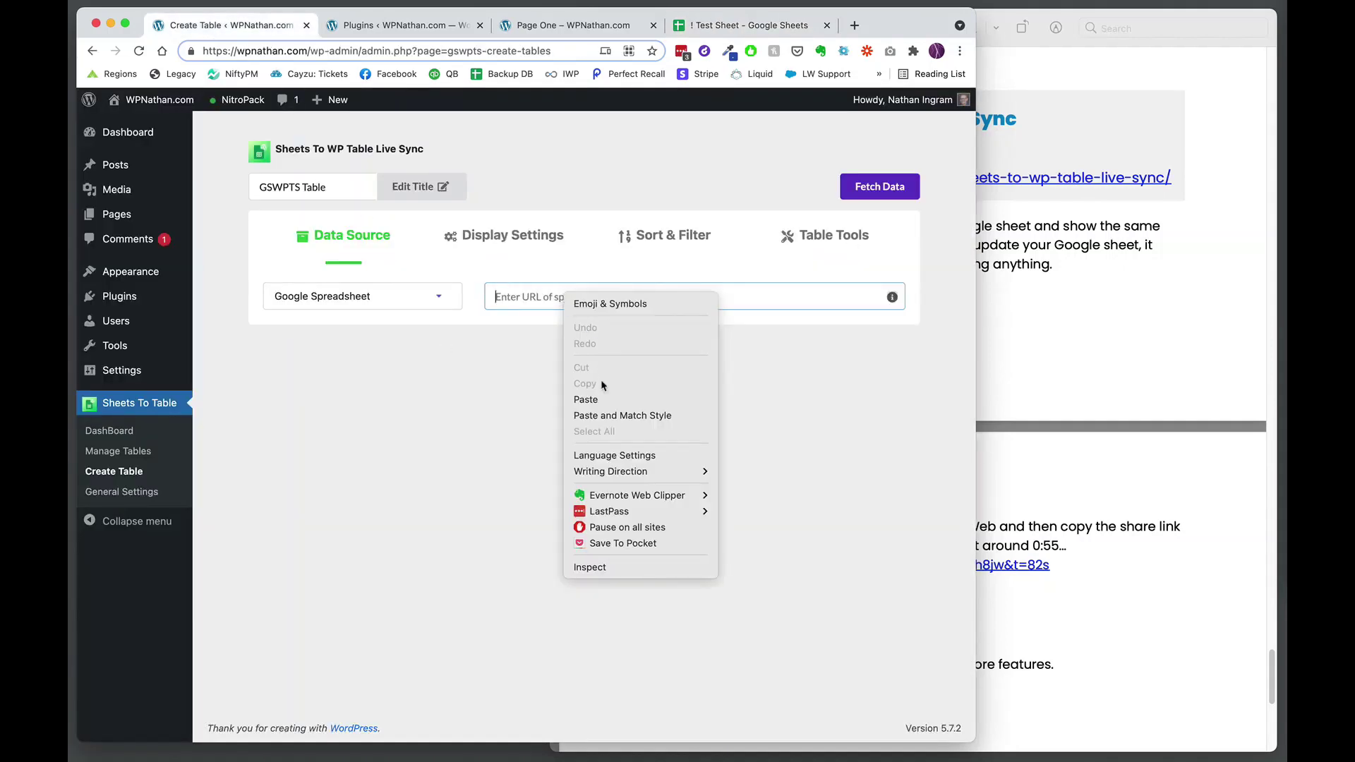
pyautogui.click(608, 398)
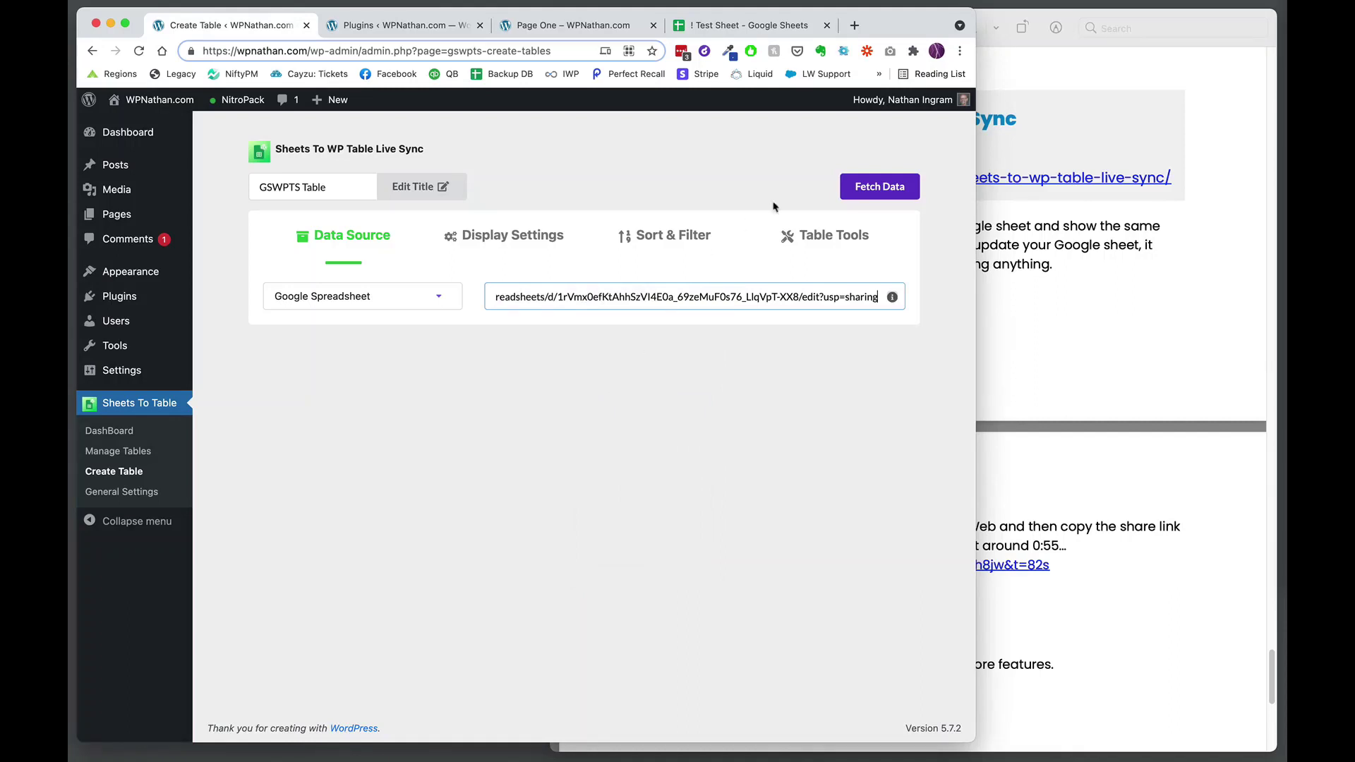
pyautogui.click(886, 191)
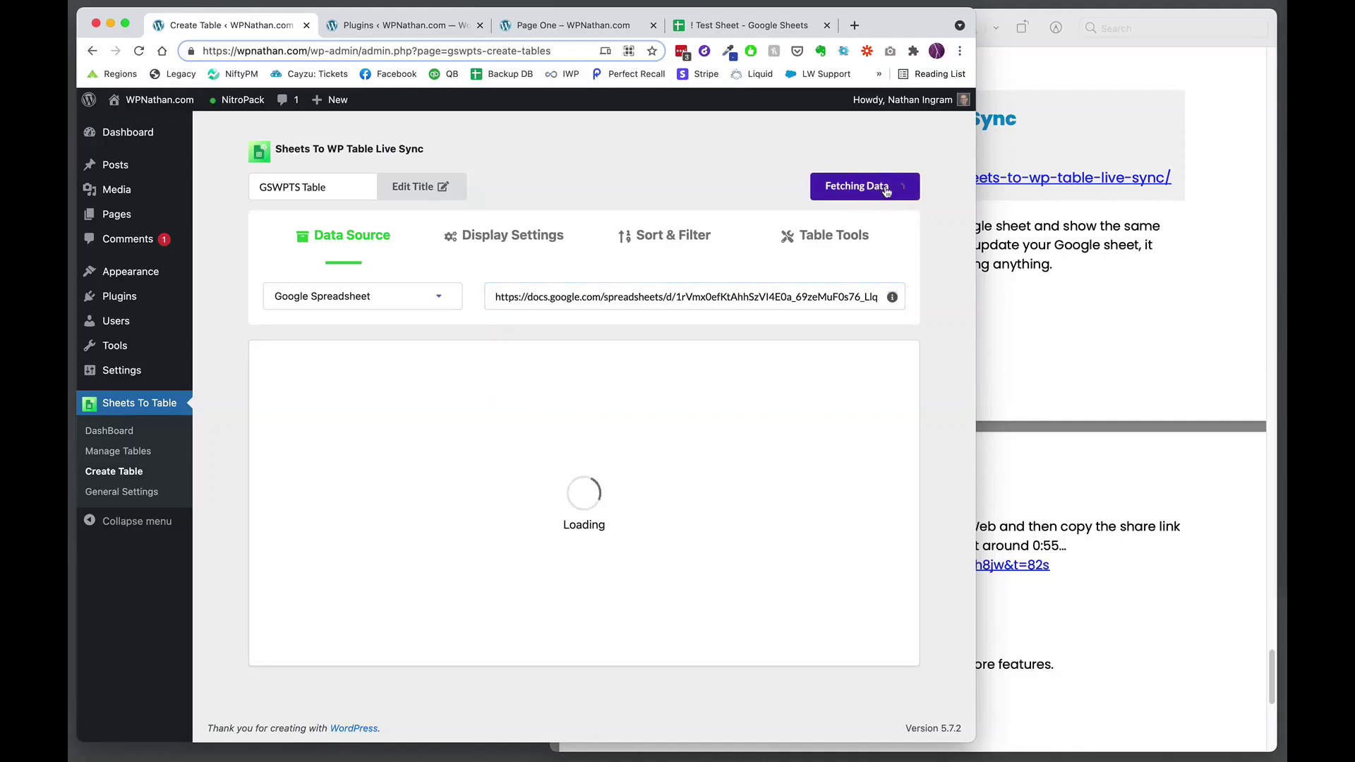
pyautogui.scroll(-1, 667, 550)
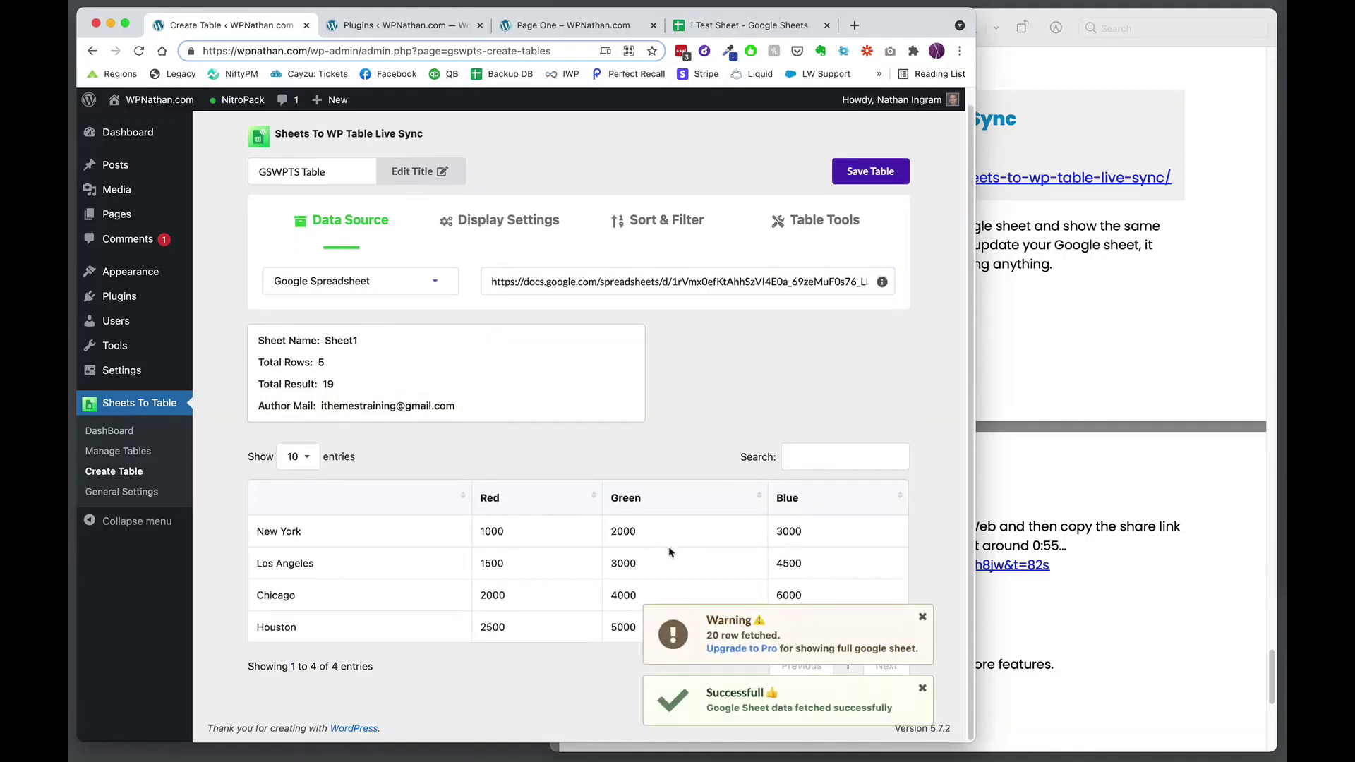
pyautogui.click(923, 618)
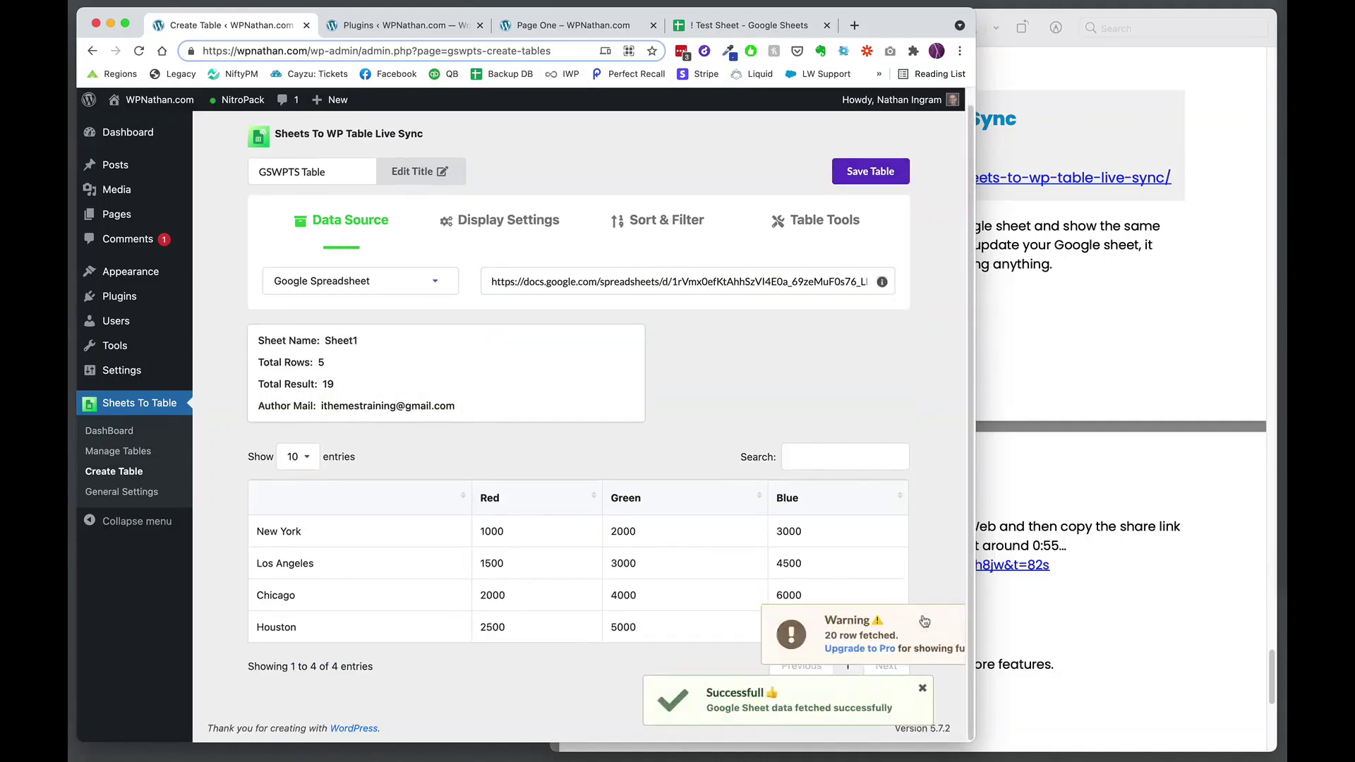
pyautogui.click(923, 688)
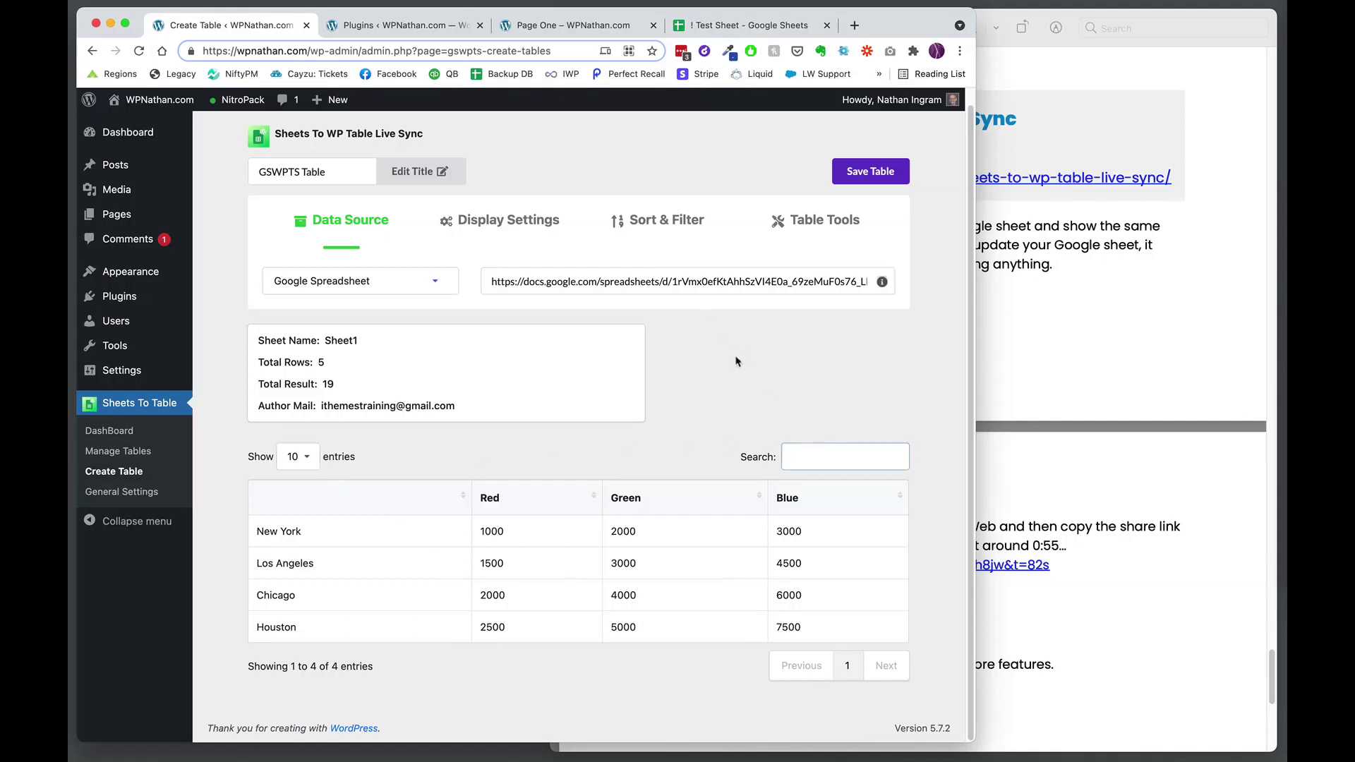
# - Save the table and copy its shortcode [gswpts_table id=2]
pyautogui.click(877, 175)
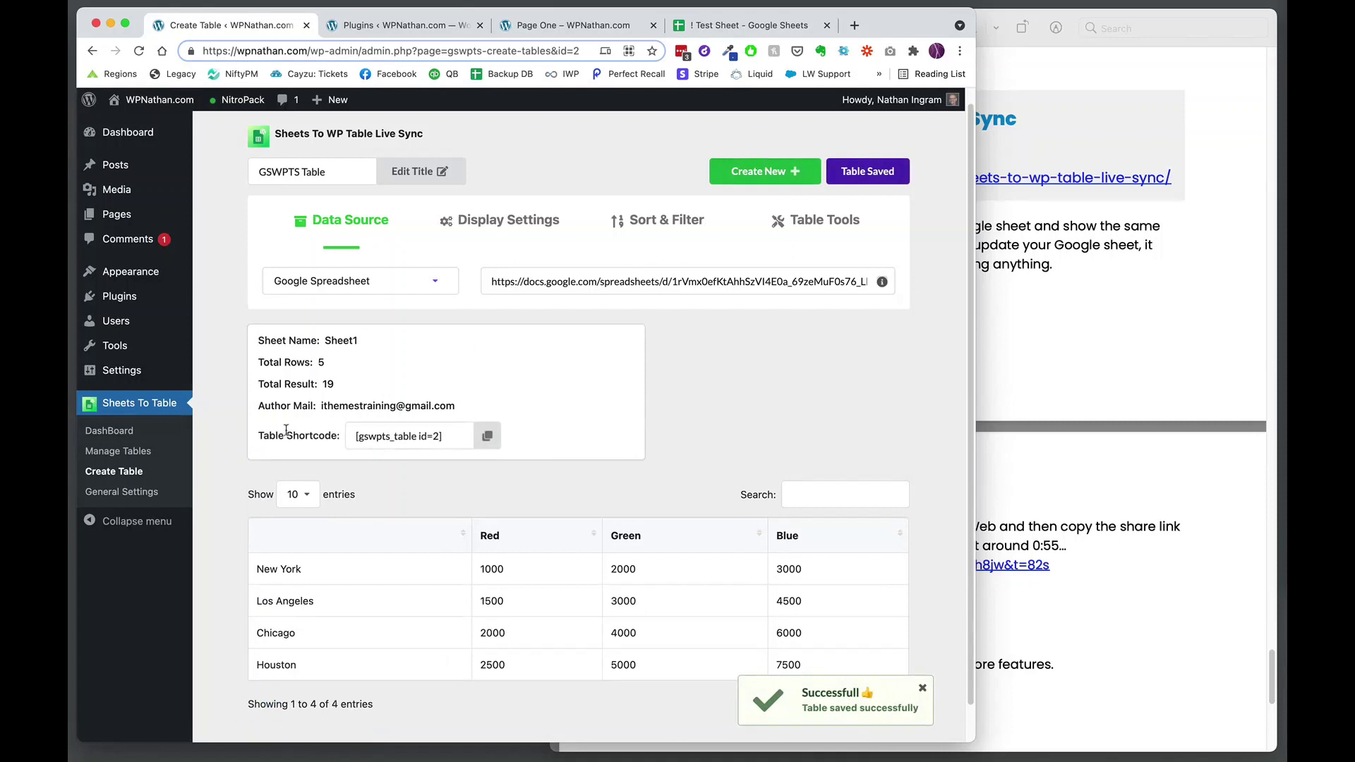
pyautogui.click(487, 436)
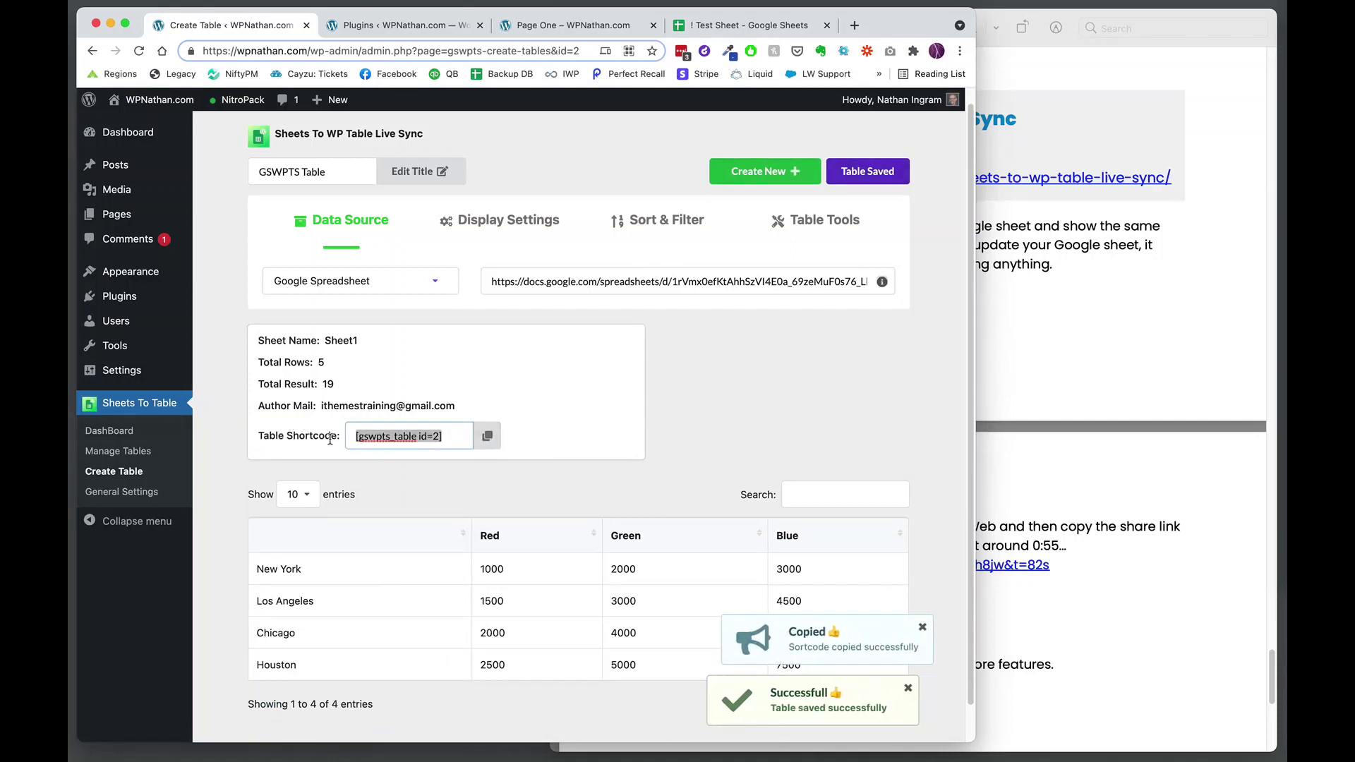
pyautogui.click(511, 24)
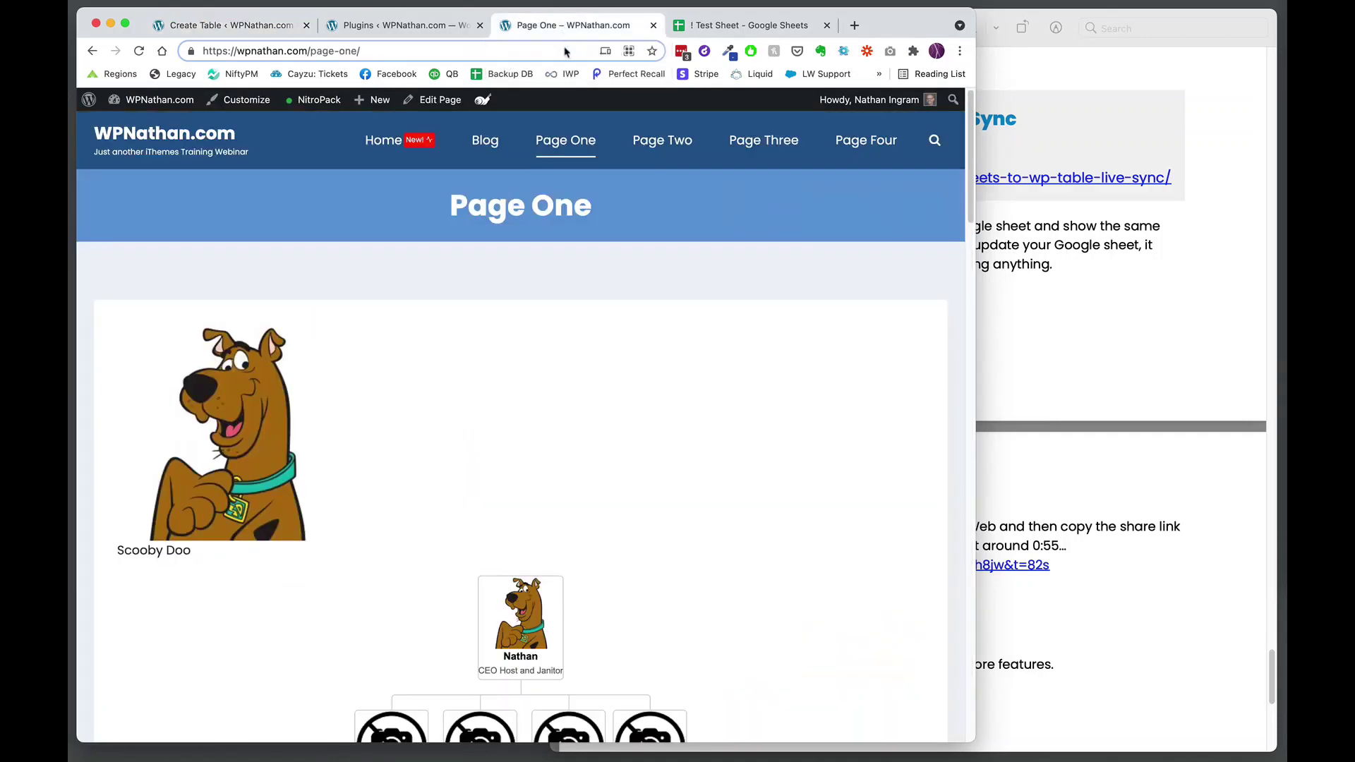
# - Open Page Four in the block editor and convert its classic content into blocks
pyautogui.click(870, 150)
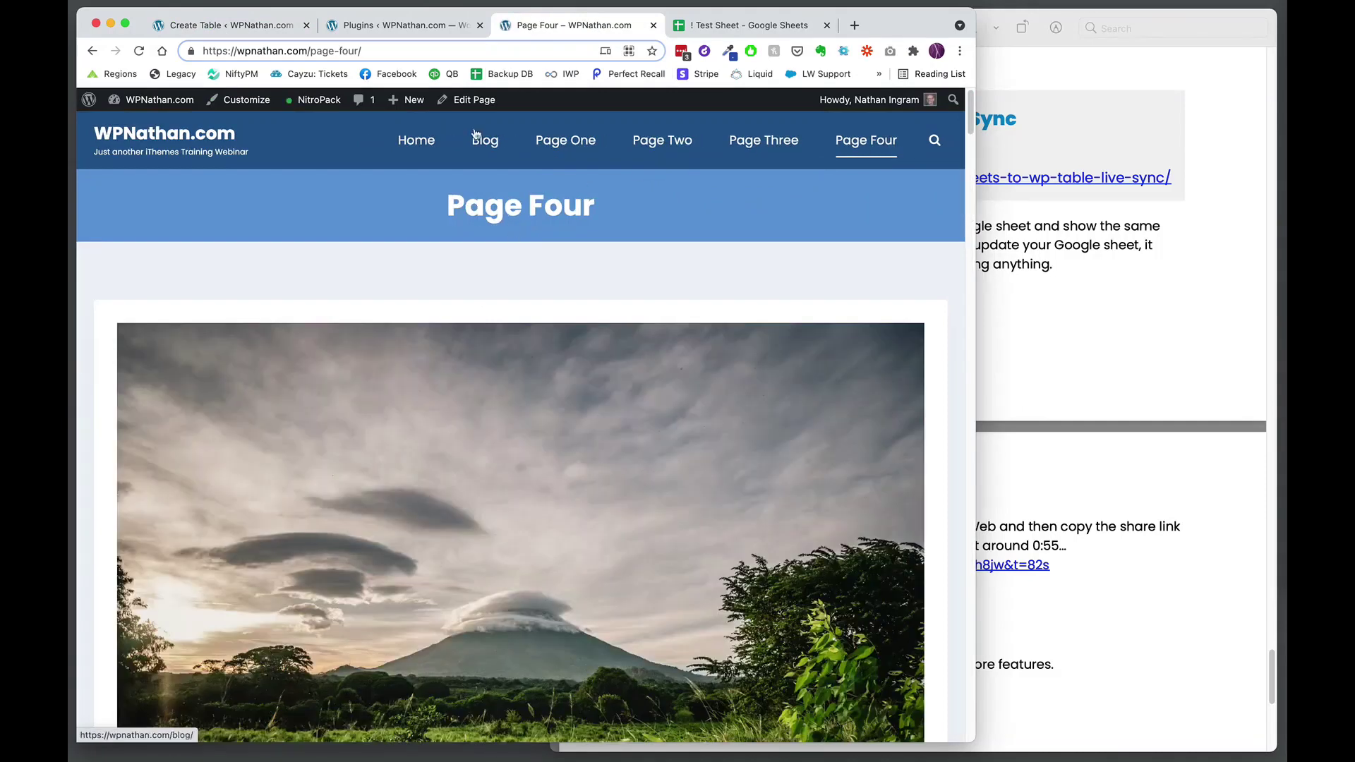
pyautogui.click(473, 102)
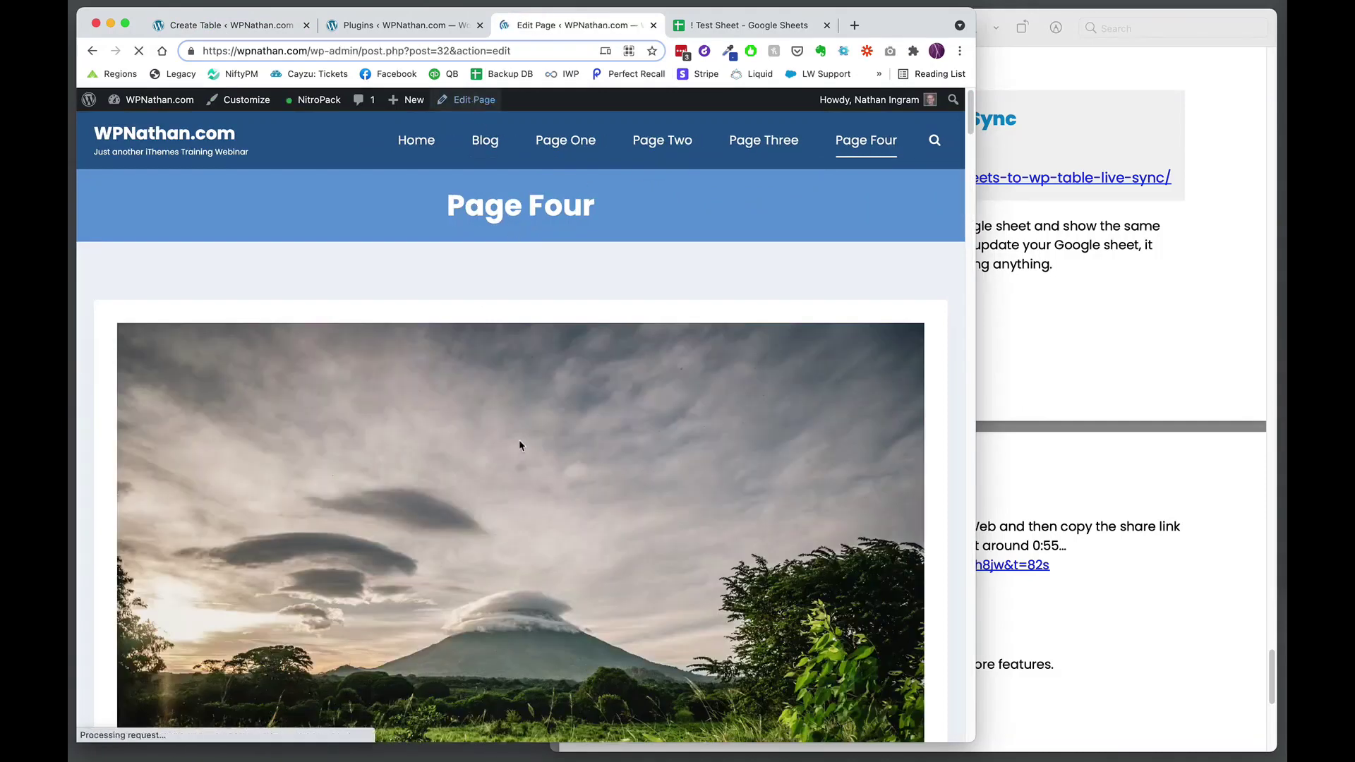
pyautogui.scroll(-6, 520, 440)
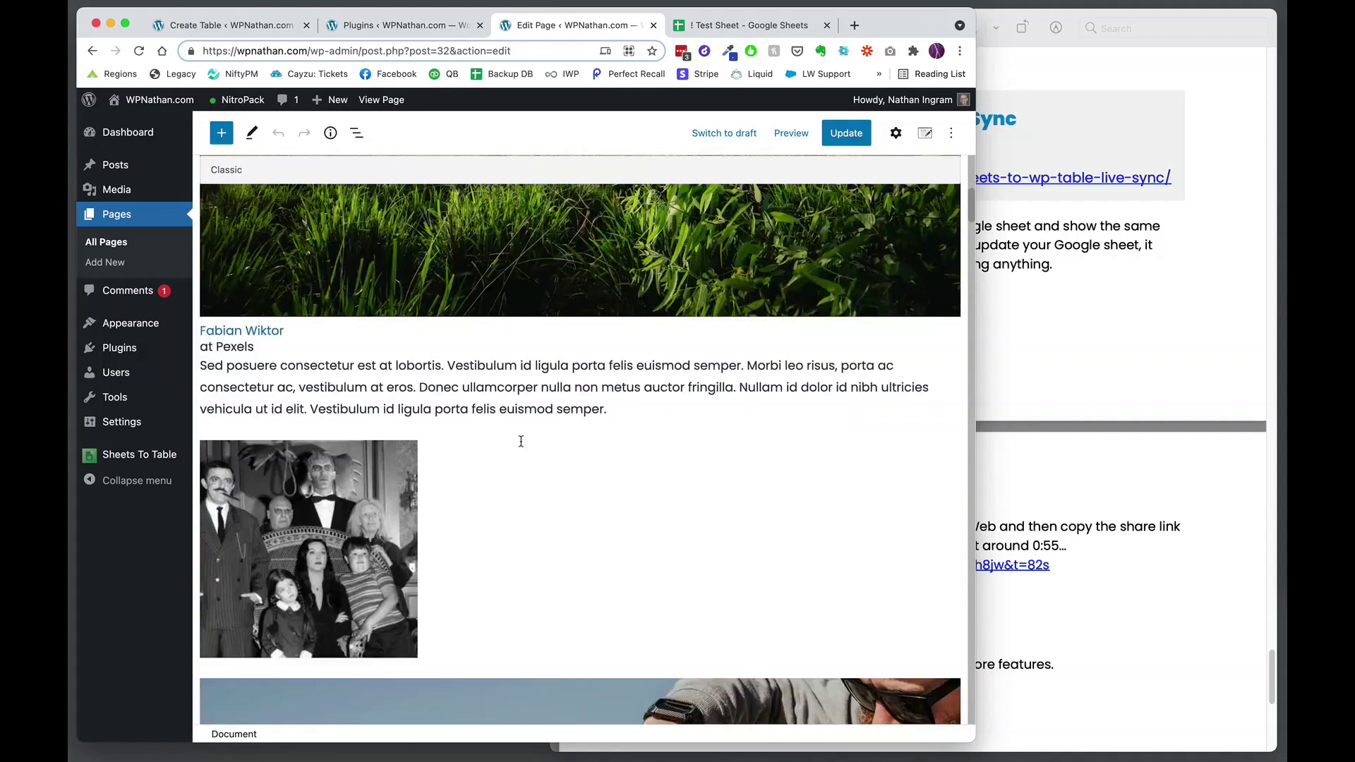
pyautogui.scroll(6, 518, 436)
pyautogui.click(237, 295)
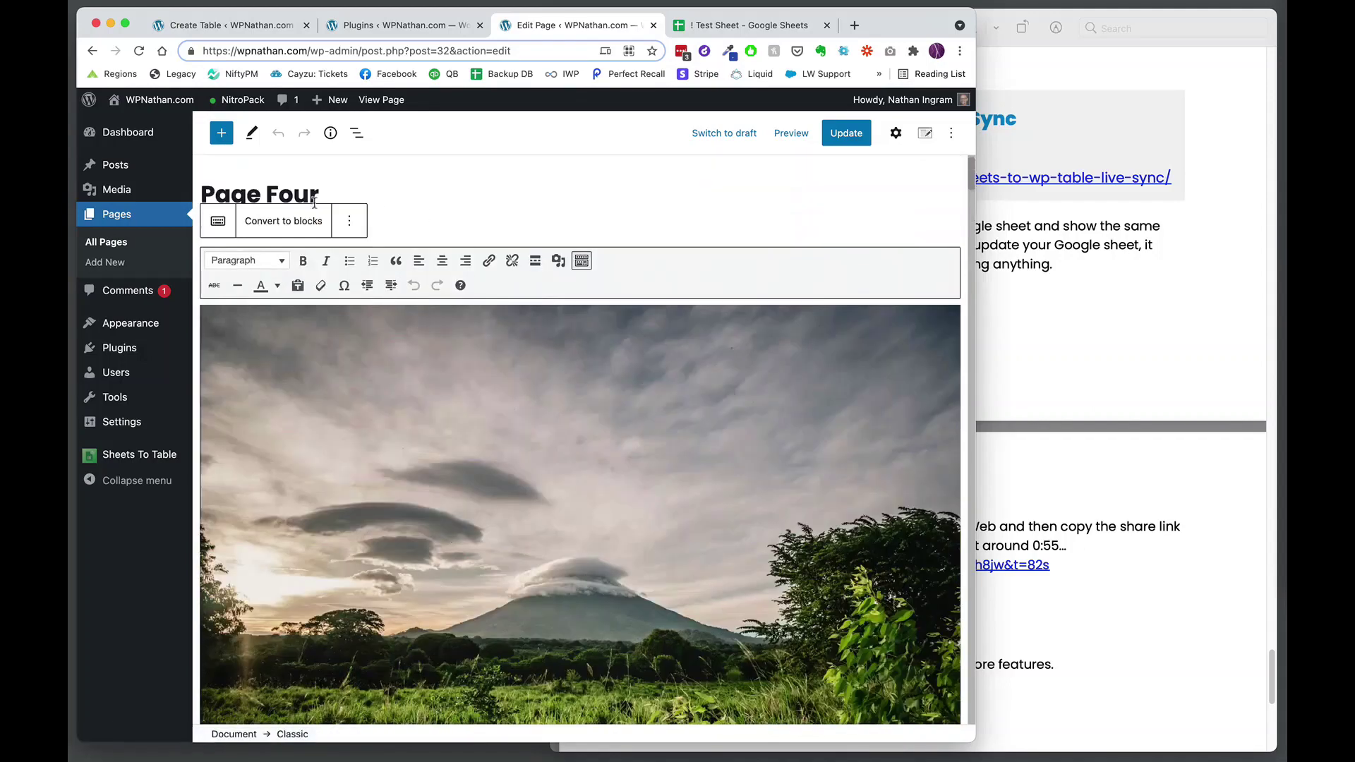
pyautogui.click(290, 221)
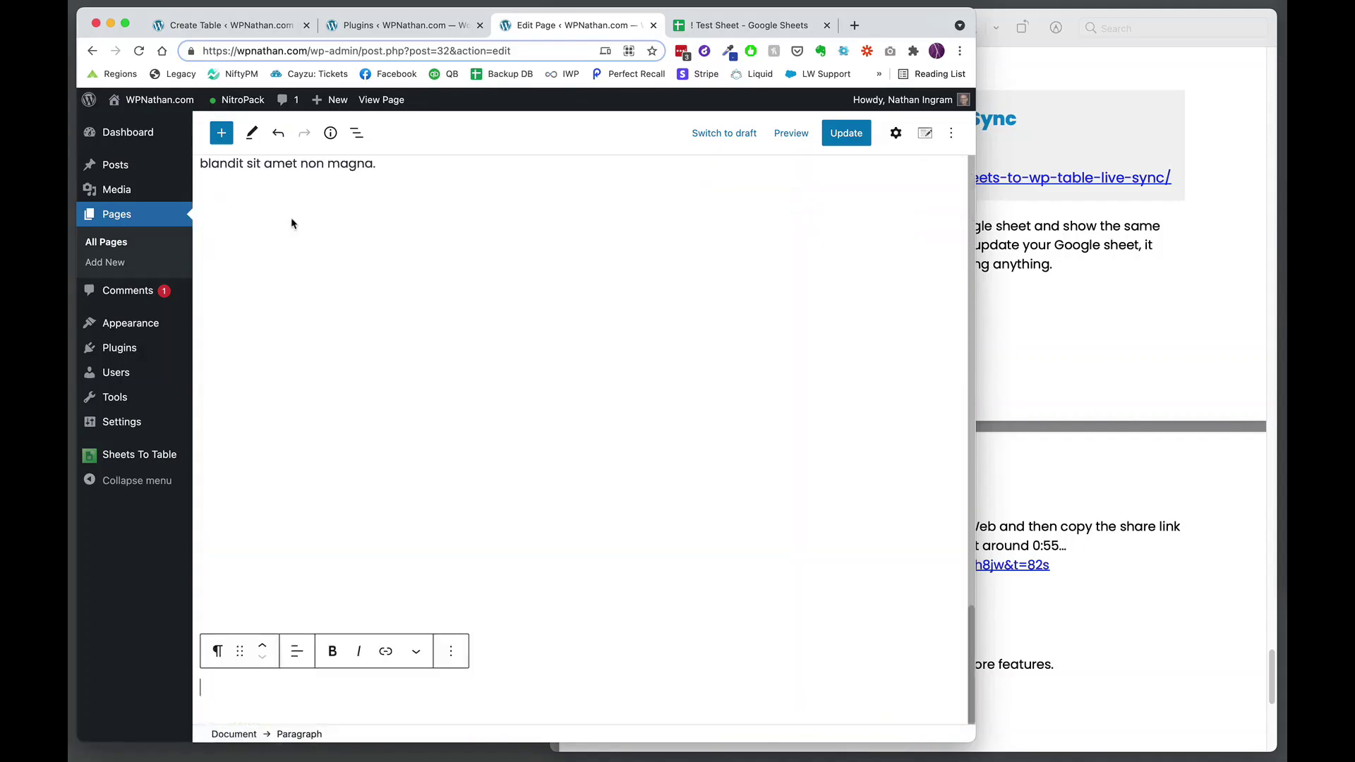
# - Place the cursor in the paragraph below the landscape image caption
pyautogui.scroll(4, 569, 488)
pyautogui.scroll(10, 569, 487)
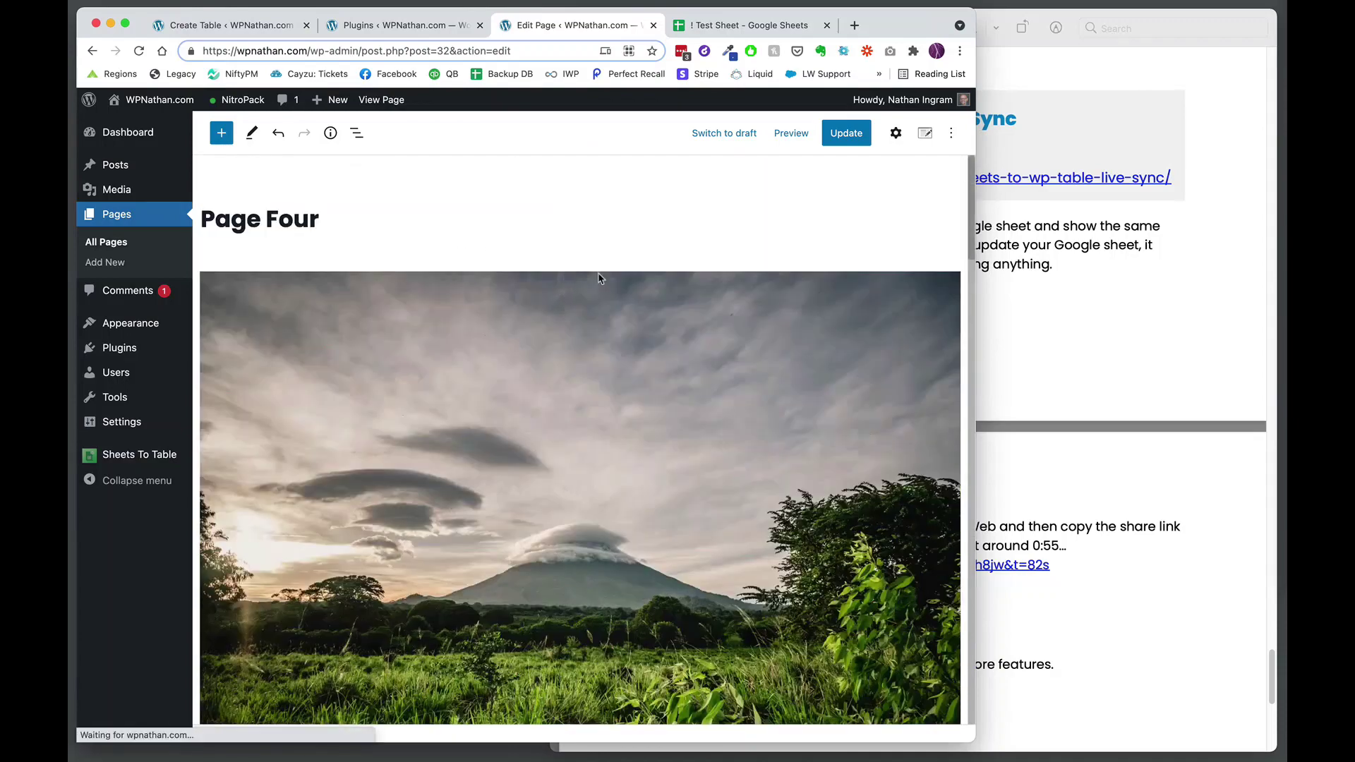
pyautogui.scroll(-5, 592, 338)
pyautogui.click(562, 464)
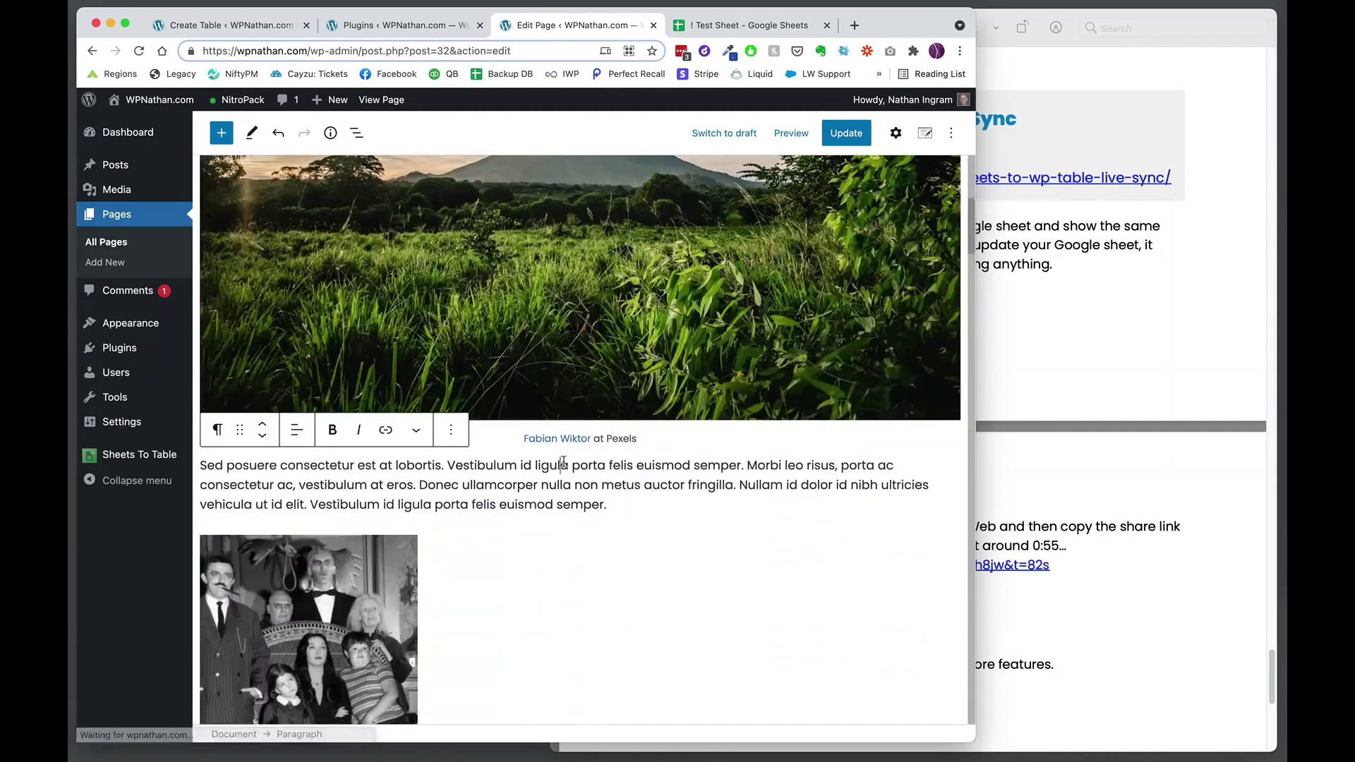
pyautogui.click(652, 437)
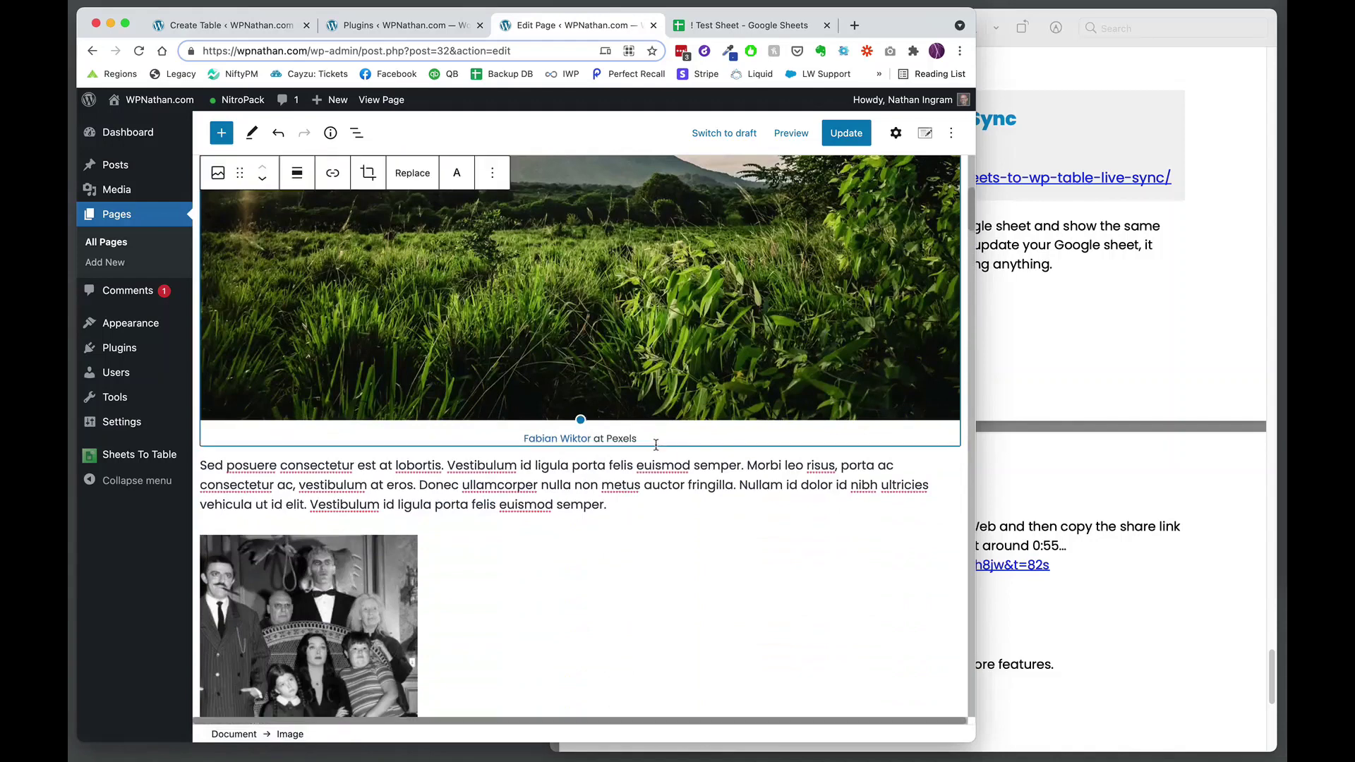
pyautogui.click(656, 444)
pyautogui.press('Right')
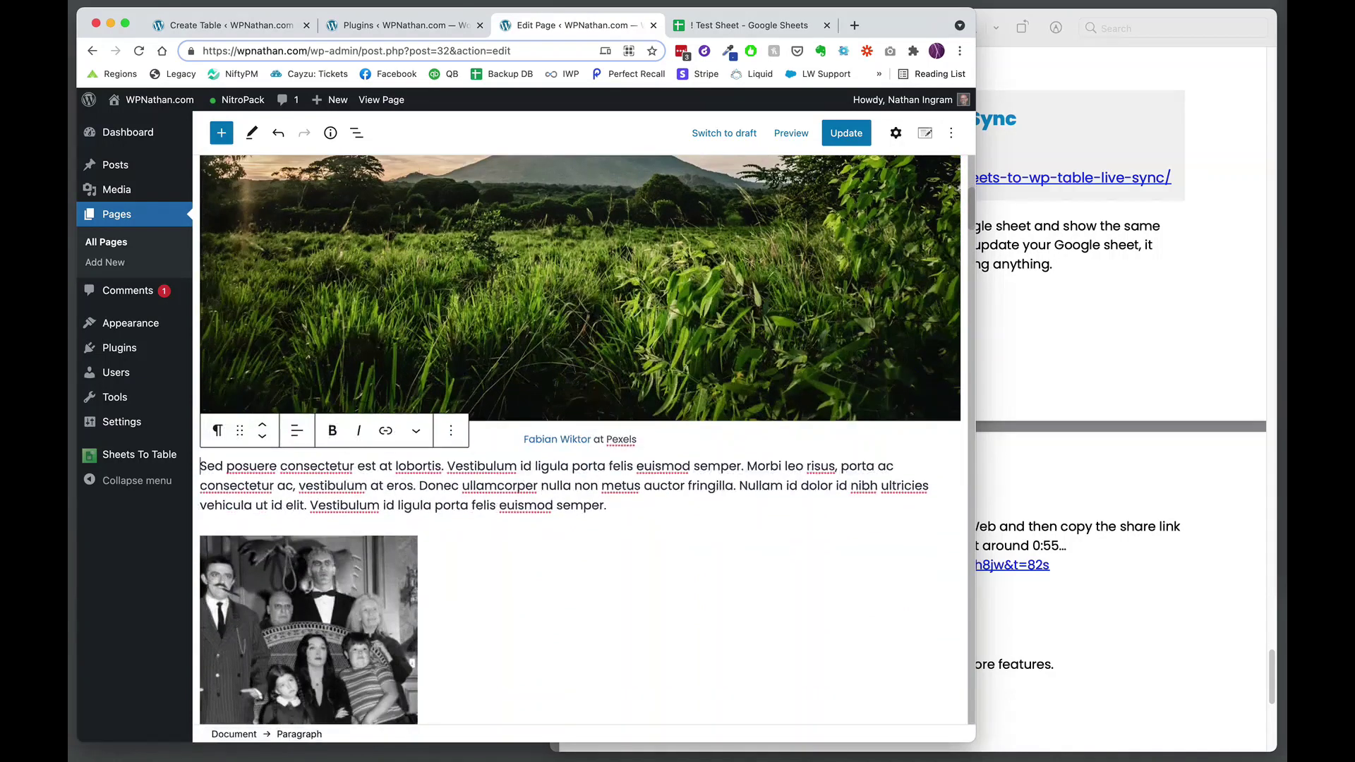
# - Insert a Shortcode block containing [gswpts_table id=2]
pyautogui.click(580, 526)
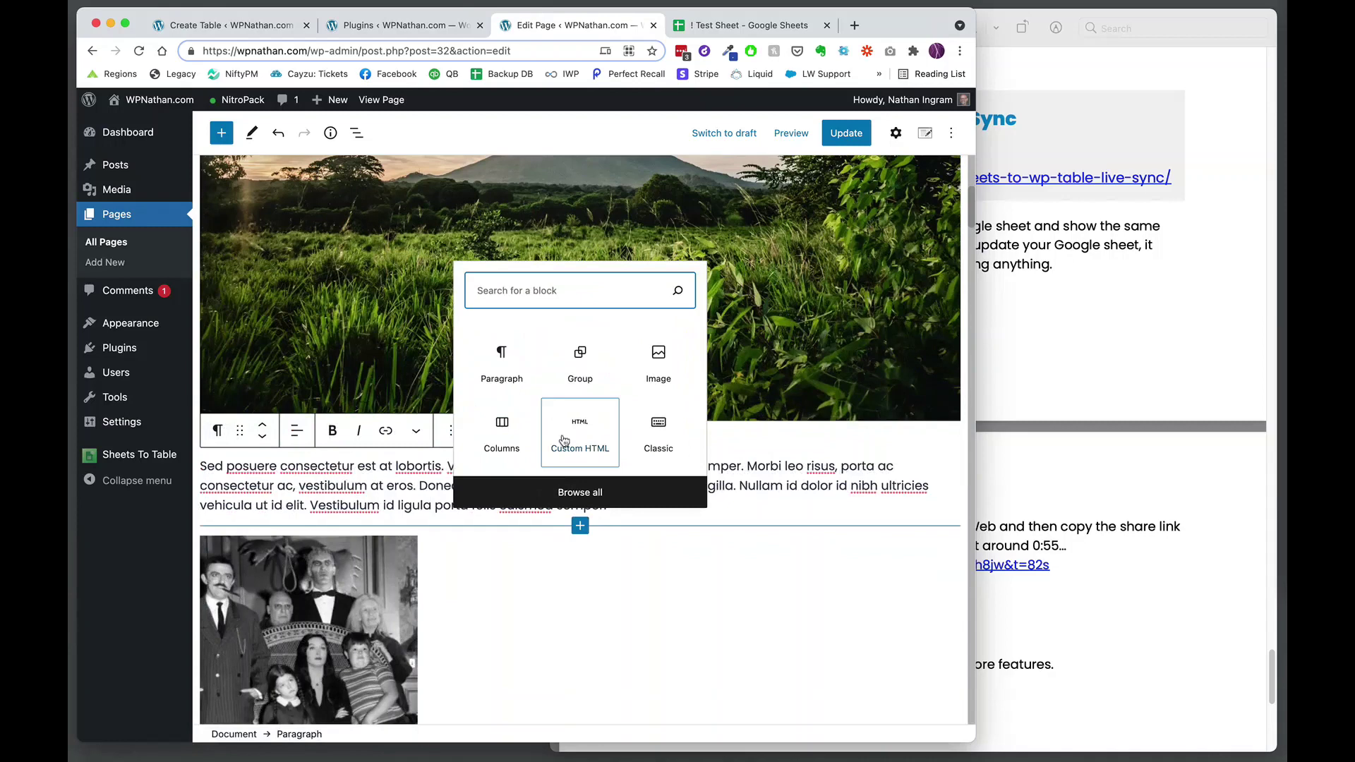
pyautogui.write('short')
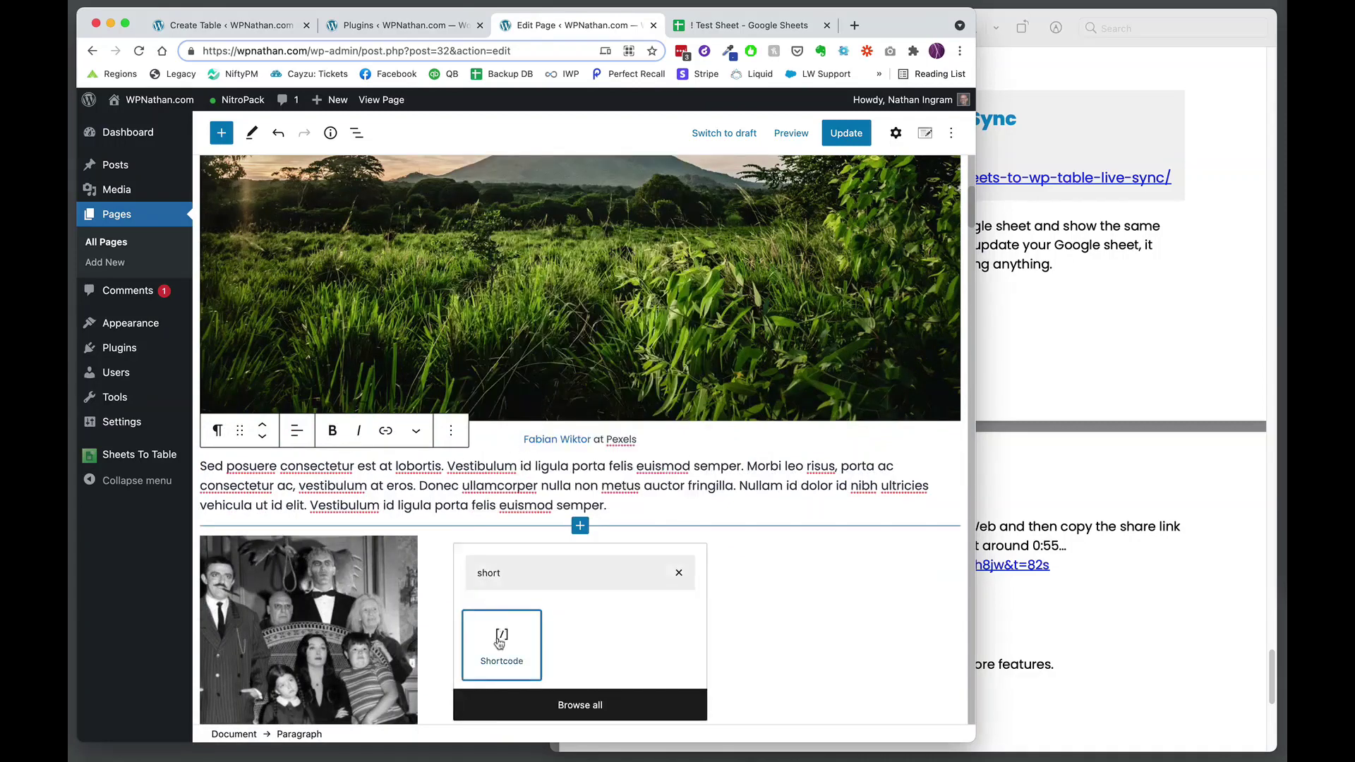
pyautogui.click(502, 635)
pyautogui.write('[gswpts_table id=2]')
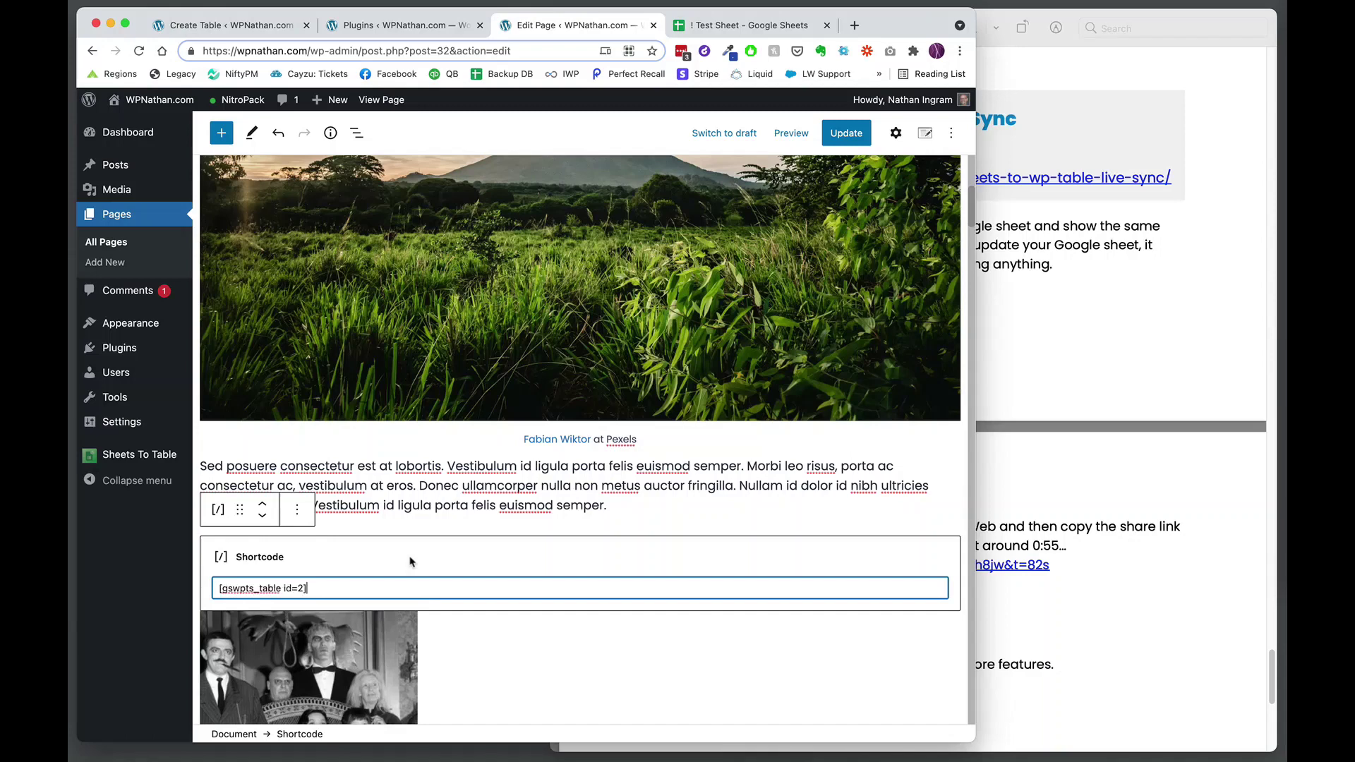
pyautogui.press('Return')
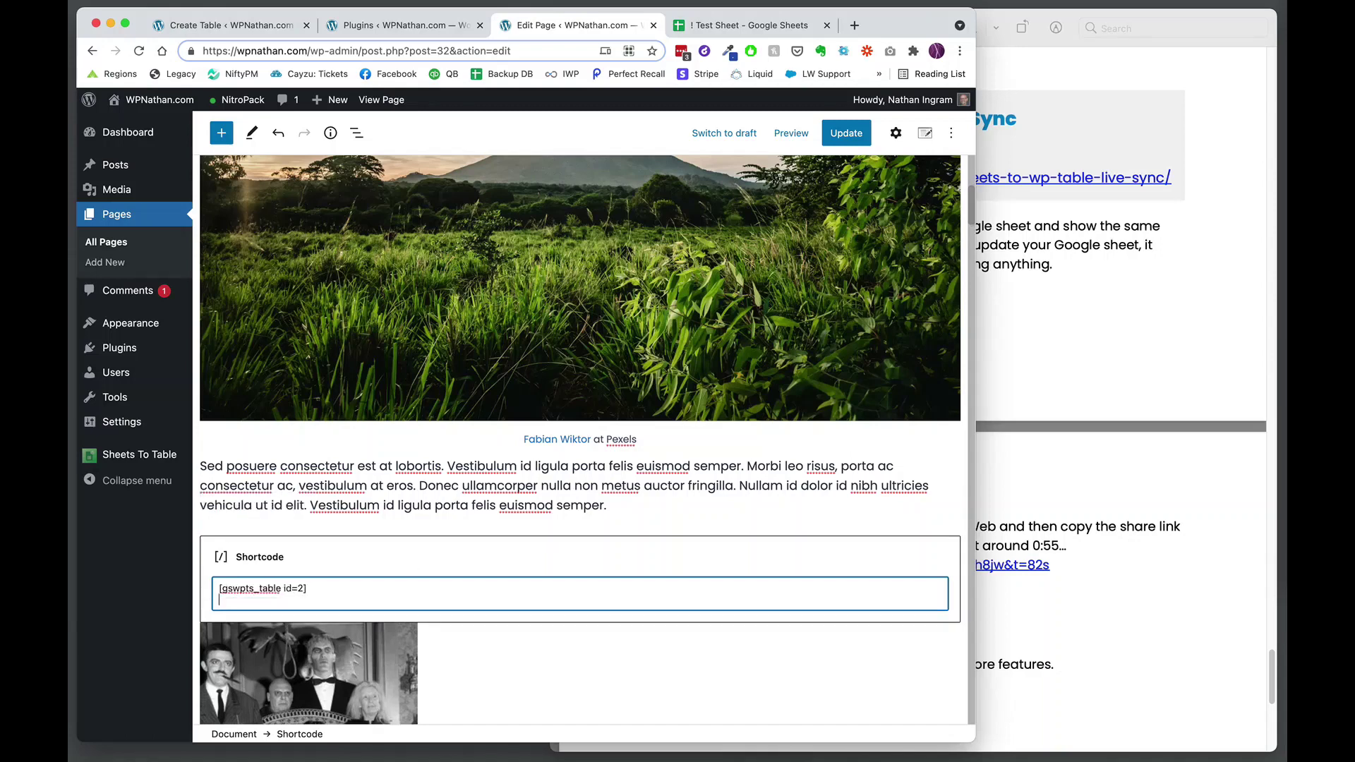
pyautogui.press('BackSpace')
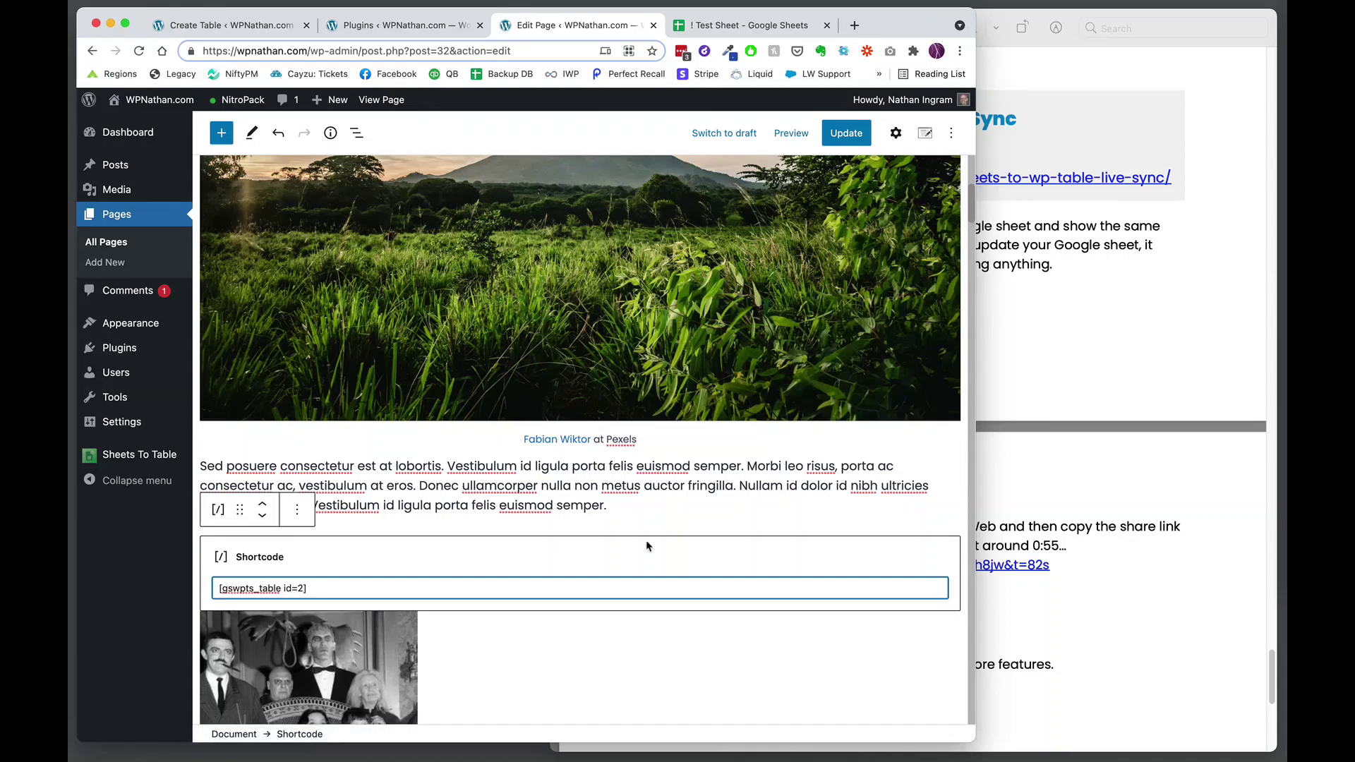
# - Move the shortcode block above the landscape image and update Page Four
pyautogui.click(263, 503)
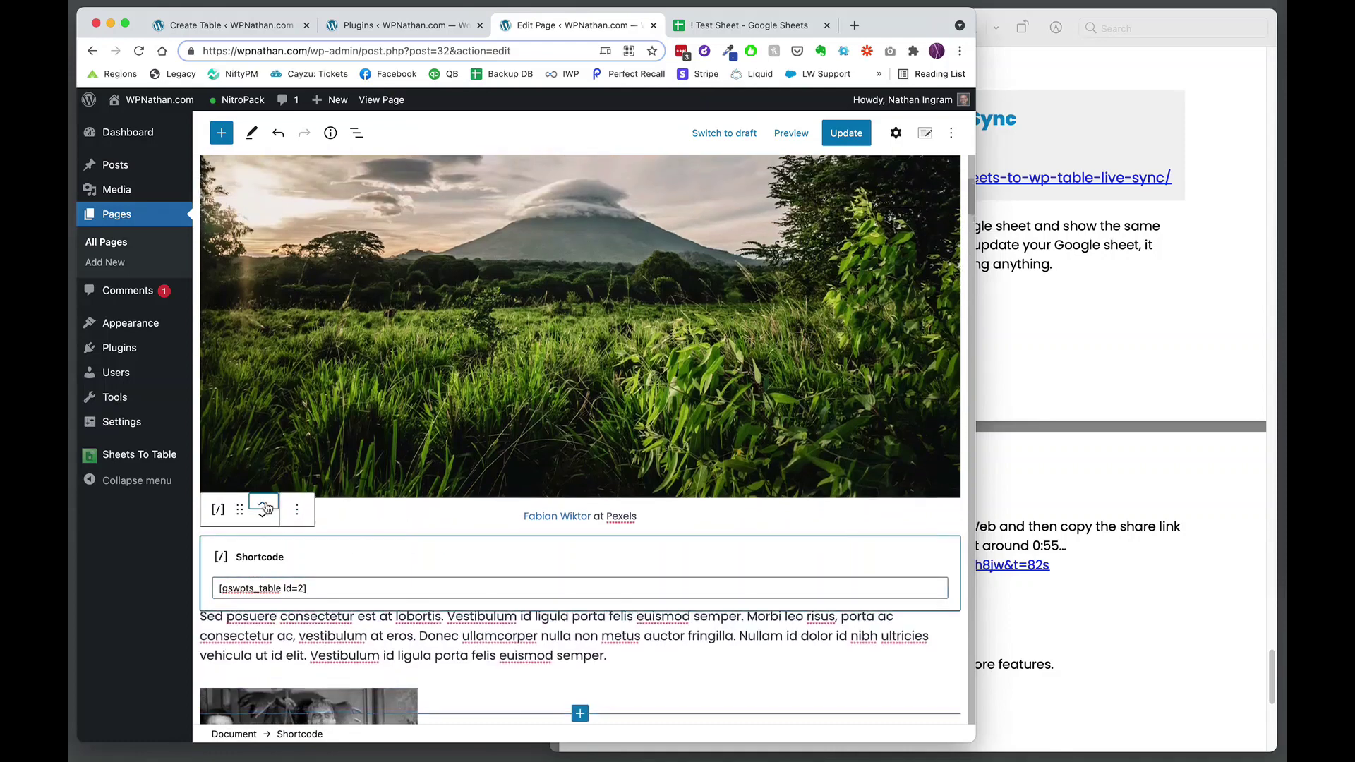
pyautogui.click(265, 505)
pyautogui.click(850, 137)
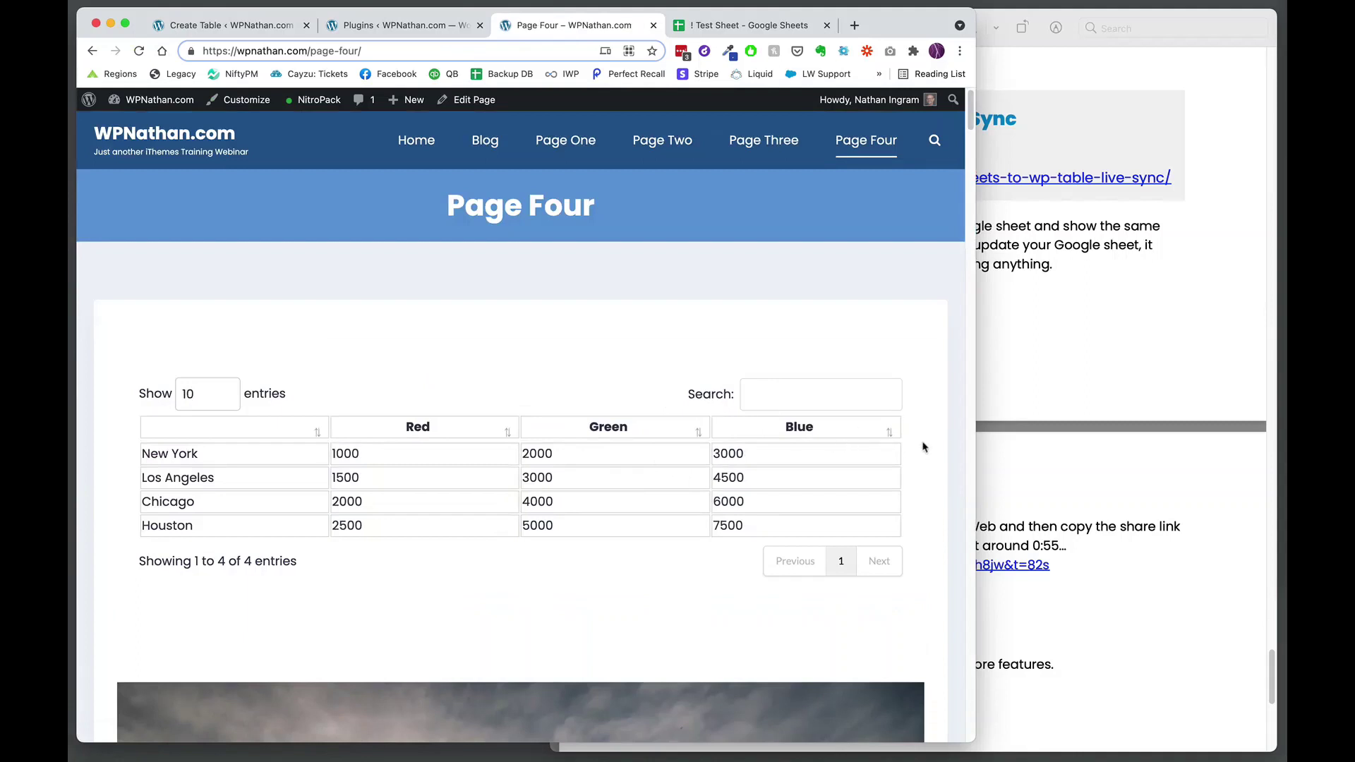
# - Test the table search with 'chic', '400' and '2000', then clear it
pyautogui.click(793, 394)
pyautogui.write('chic')
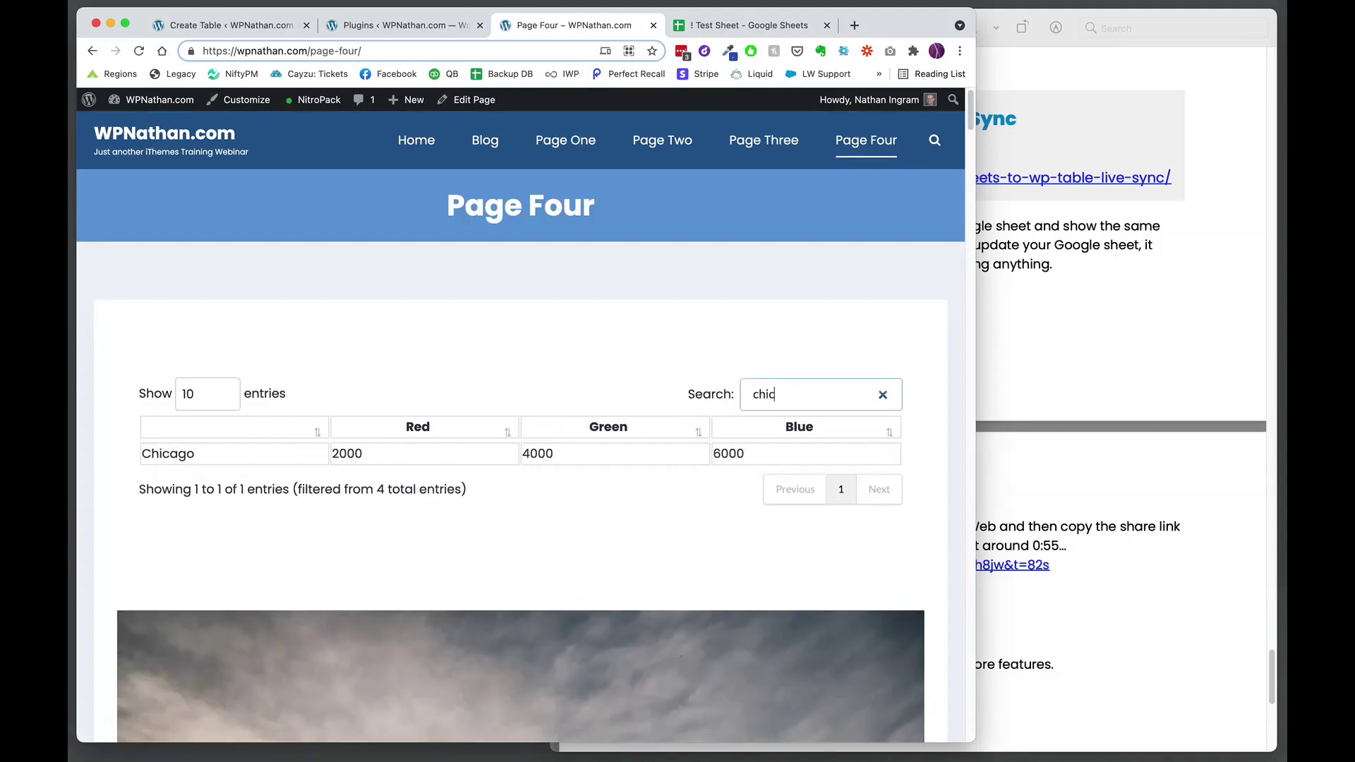
pyautogui.press('BackSpace')
pyautogui.press('BackSpace')
pyautogui.press('BackSpace')
pyautogui.press('BackSpace')
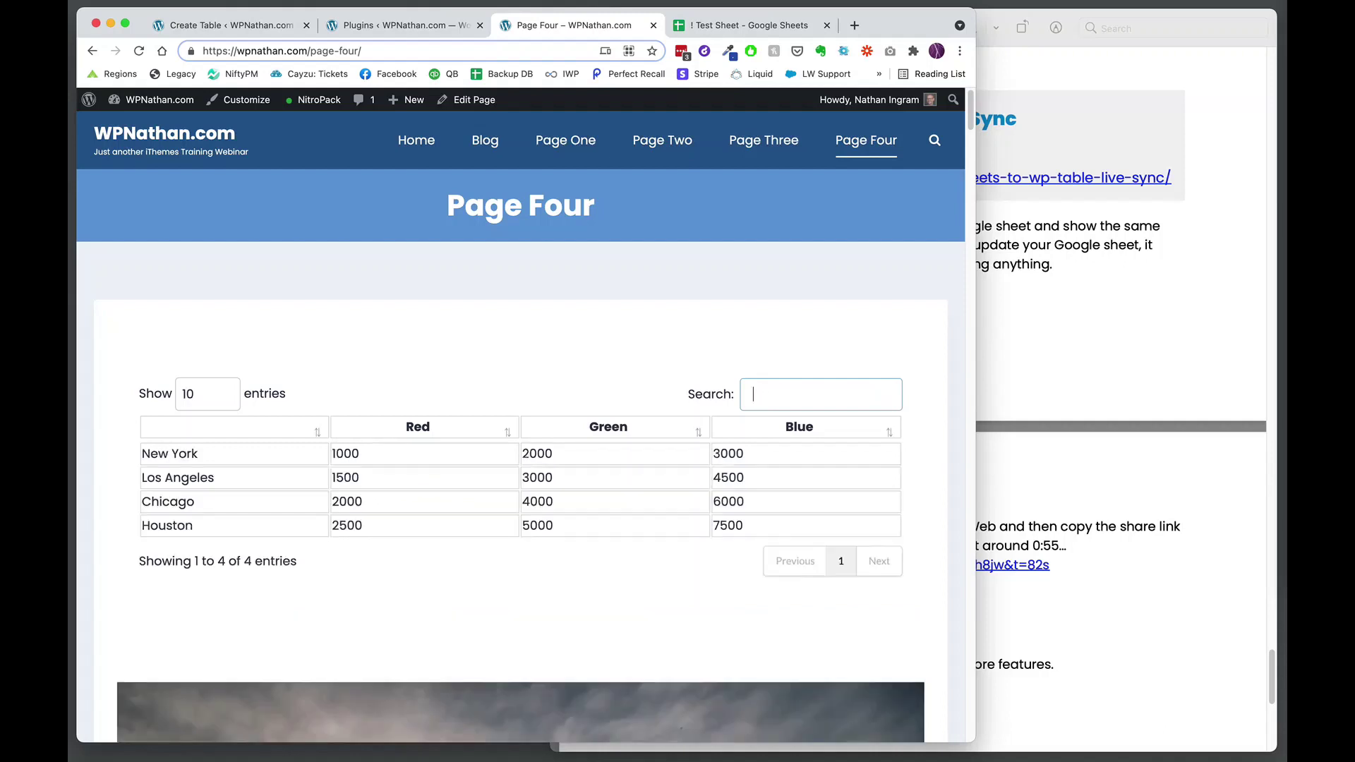
pyautogui.write('2000')
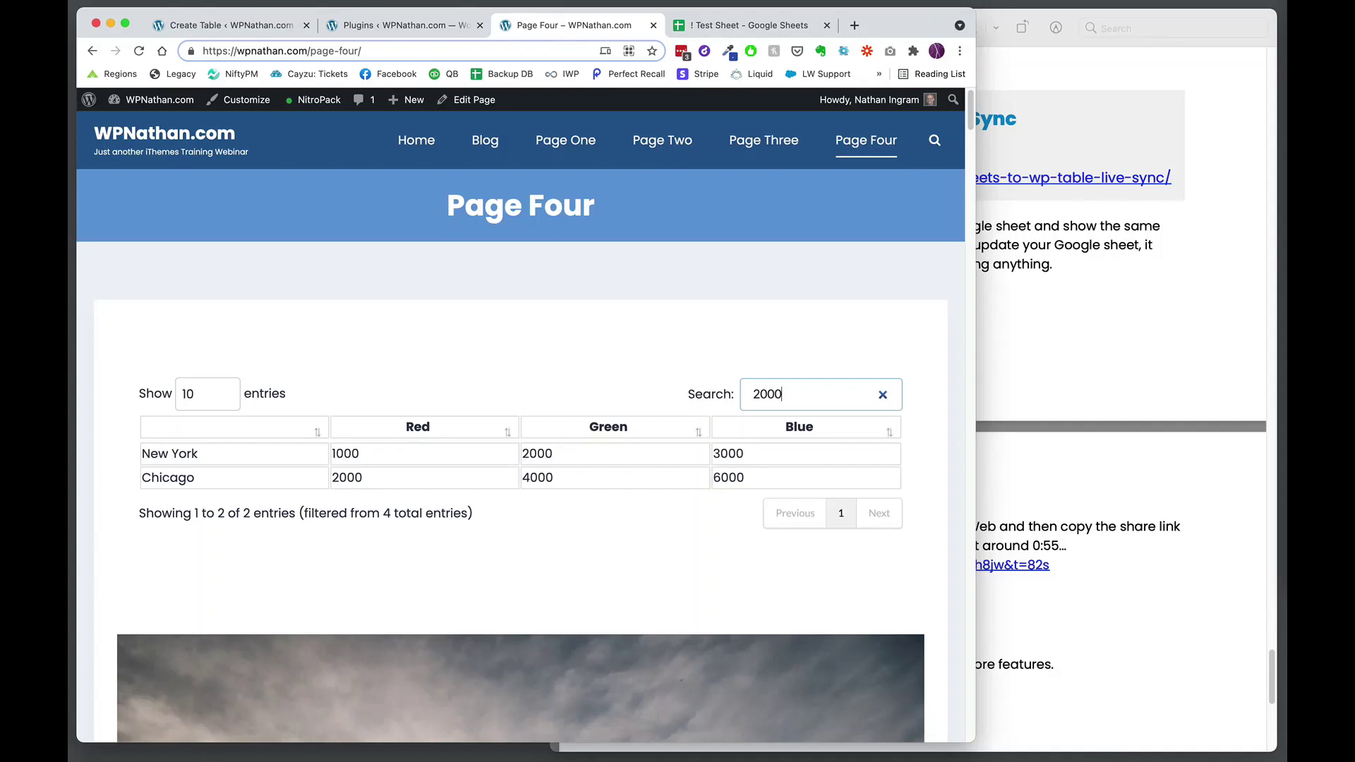
pyautogui.click(317, 432)
pyautogui.doubleClick(777, 390)
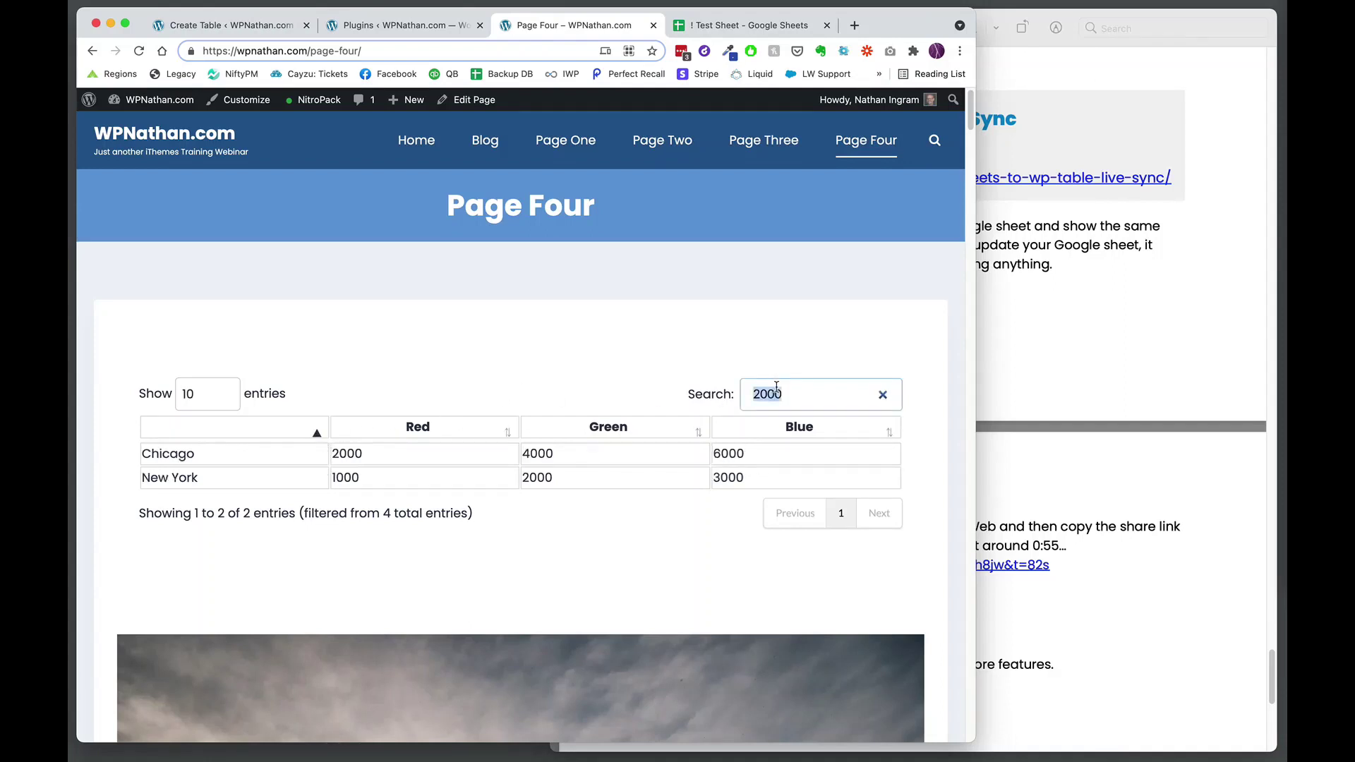
pyautogui.press('BackSpace')
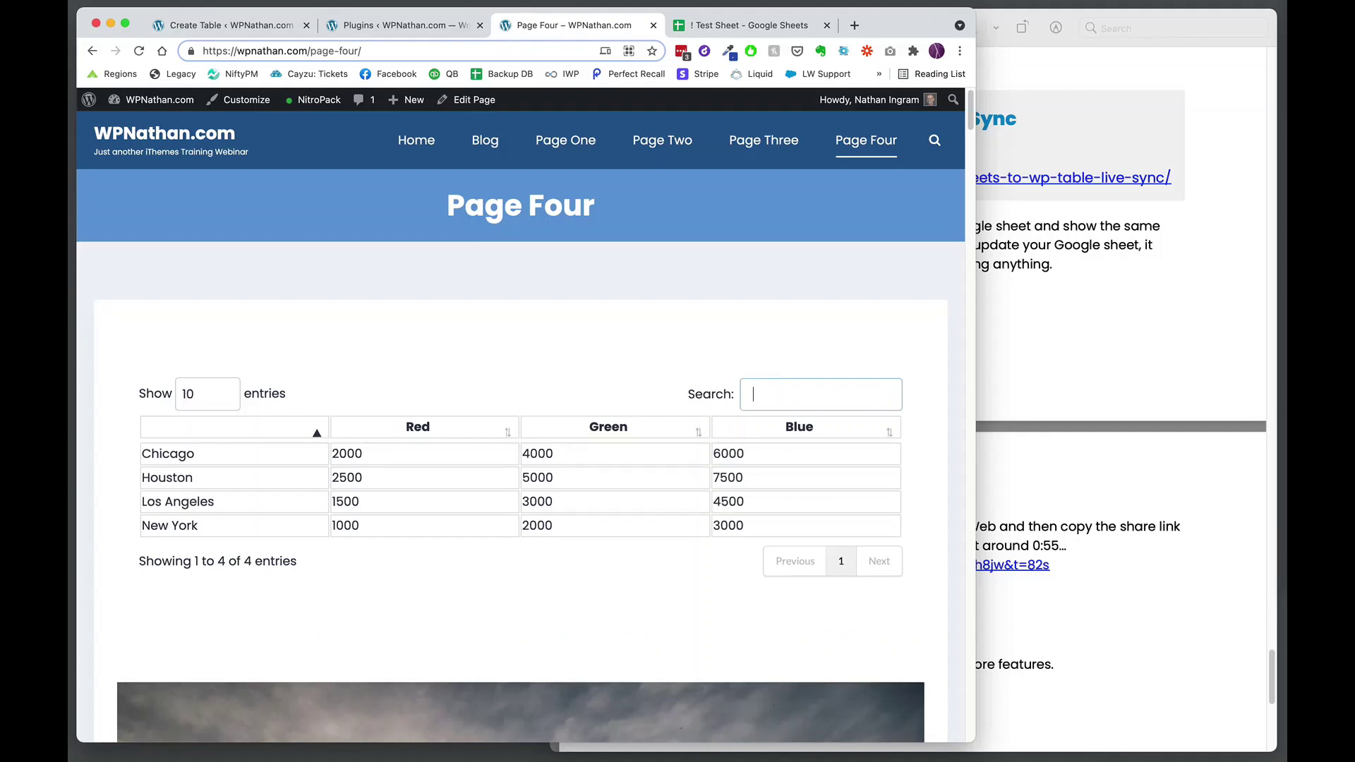
# - Sort the table by the Blue, City and Red columns in both directions
pyautogui.click(889, 434)
pyautogui.click(889, 434)
pyautogui.click(890, 434)
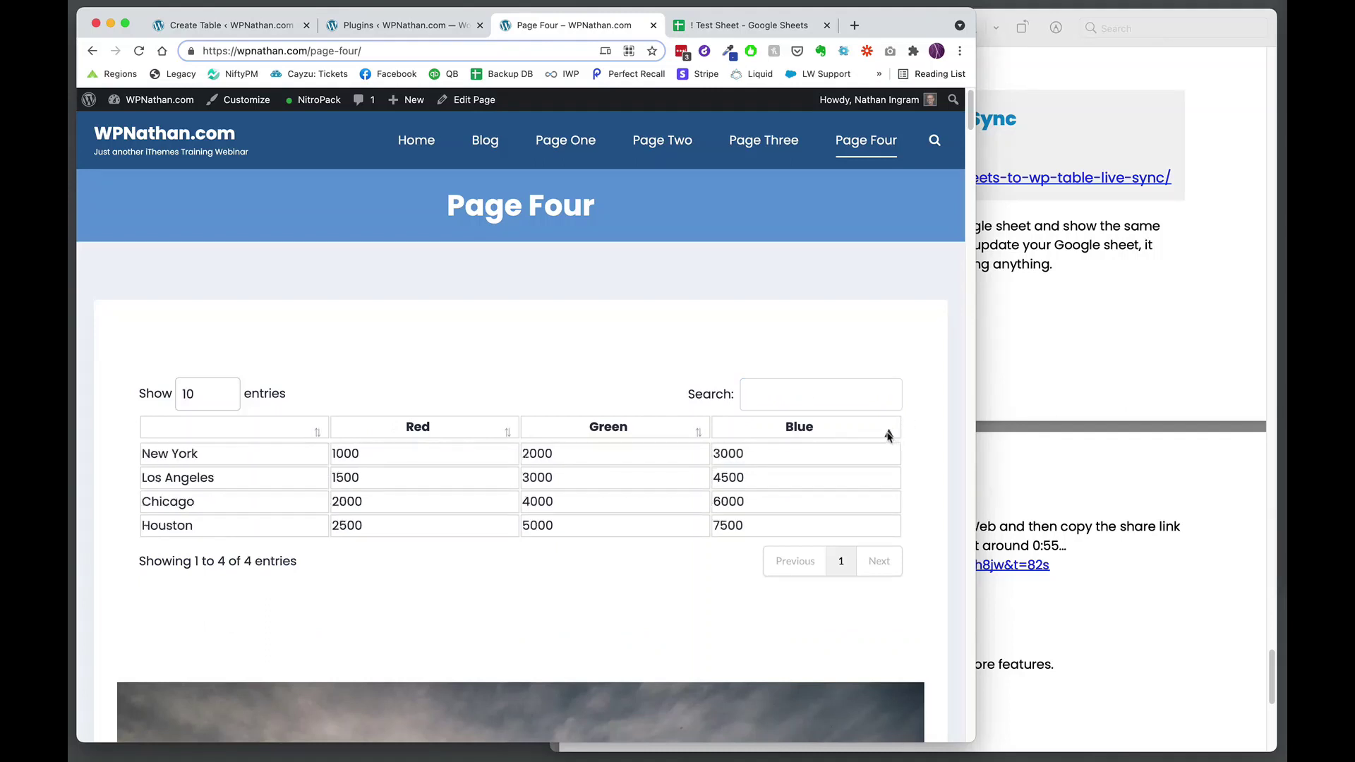
pyautogui.click(889, 434)
pyautogui.click(318, 433)
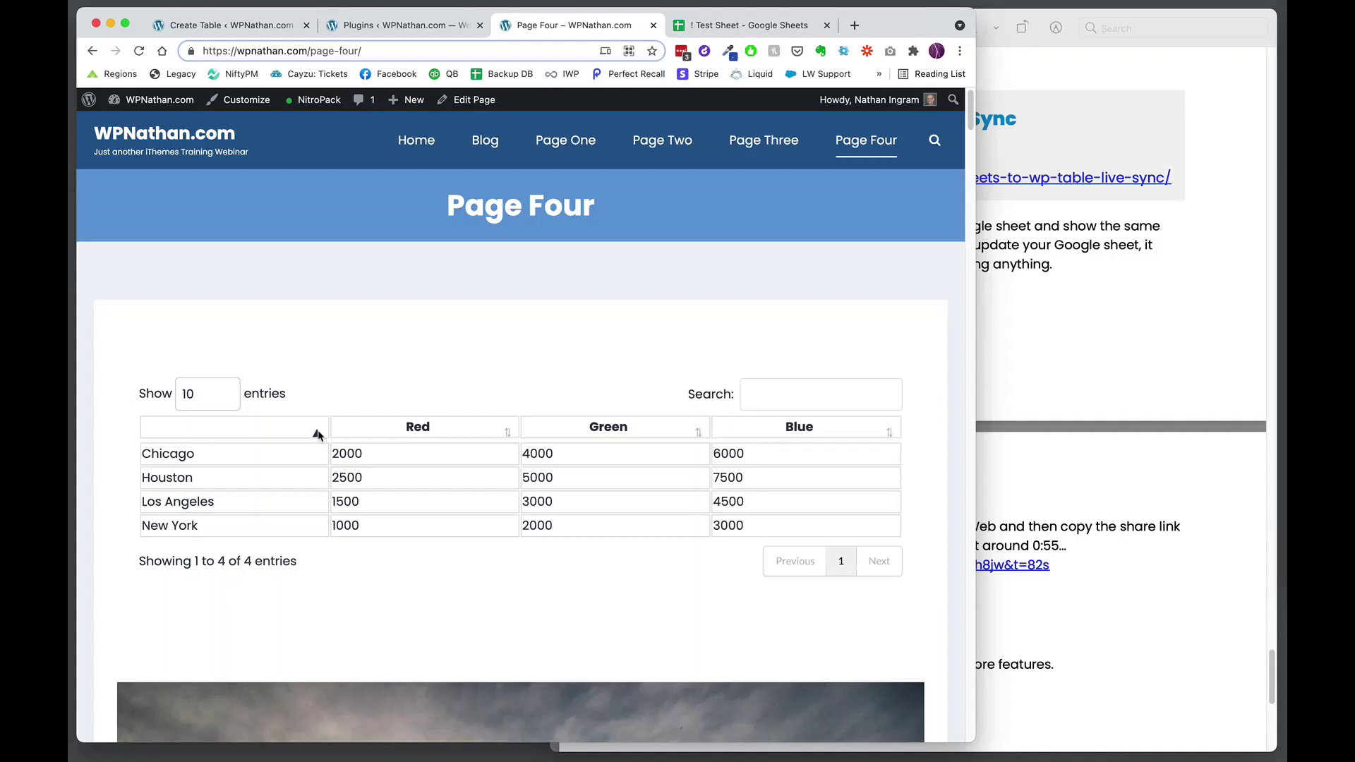
pyautogui.click(317, 433)
pyautogui.click(508, 432)
pyautogui.click(509, 433)
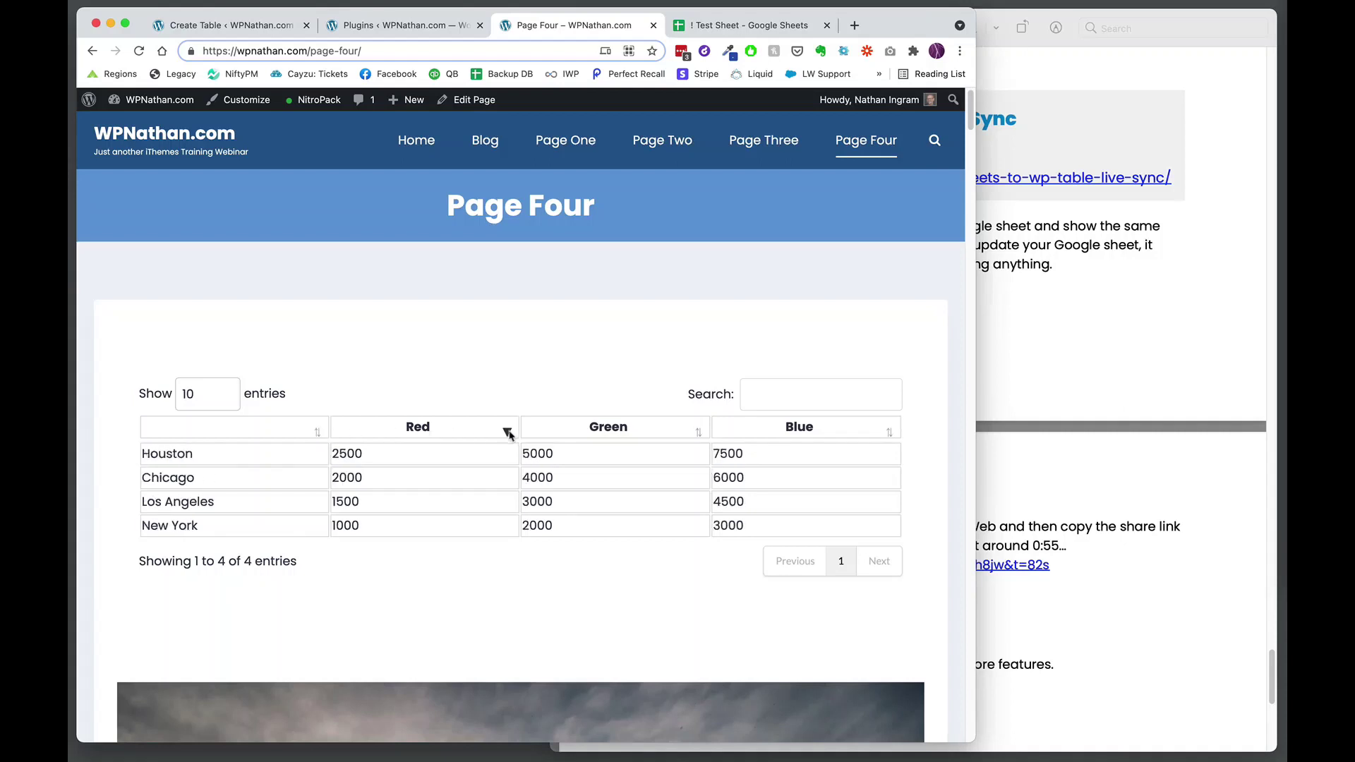
# - Add an Orlando row in A6 with values 3000, 6000 and 9000
pyautogui.click(743, 25)
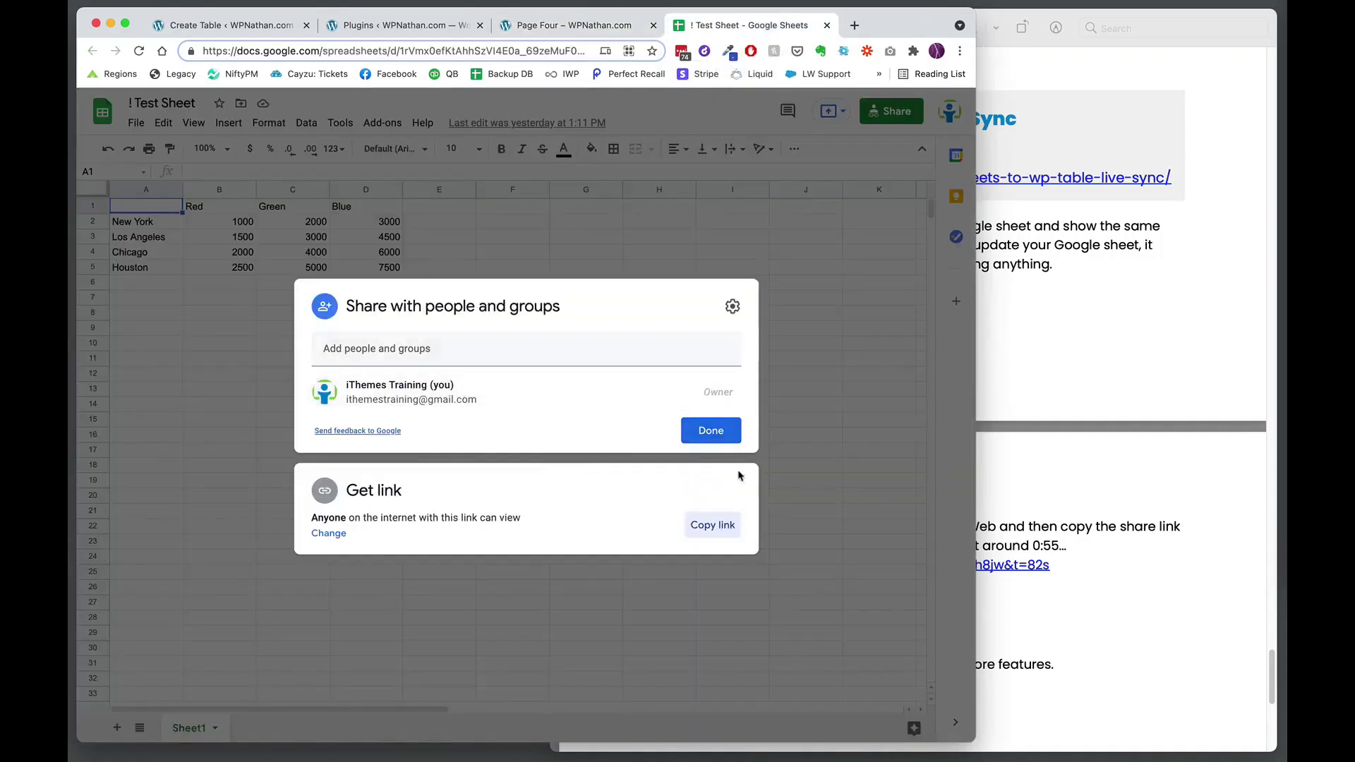
pyautogui.click(712, 429)
pyautogui.click(163, 284)
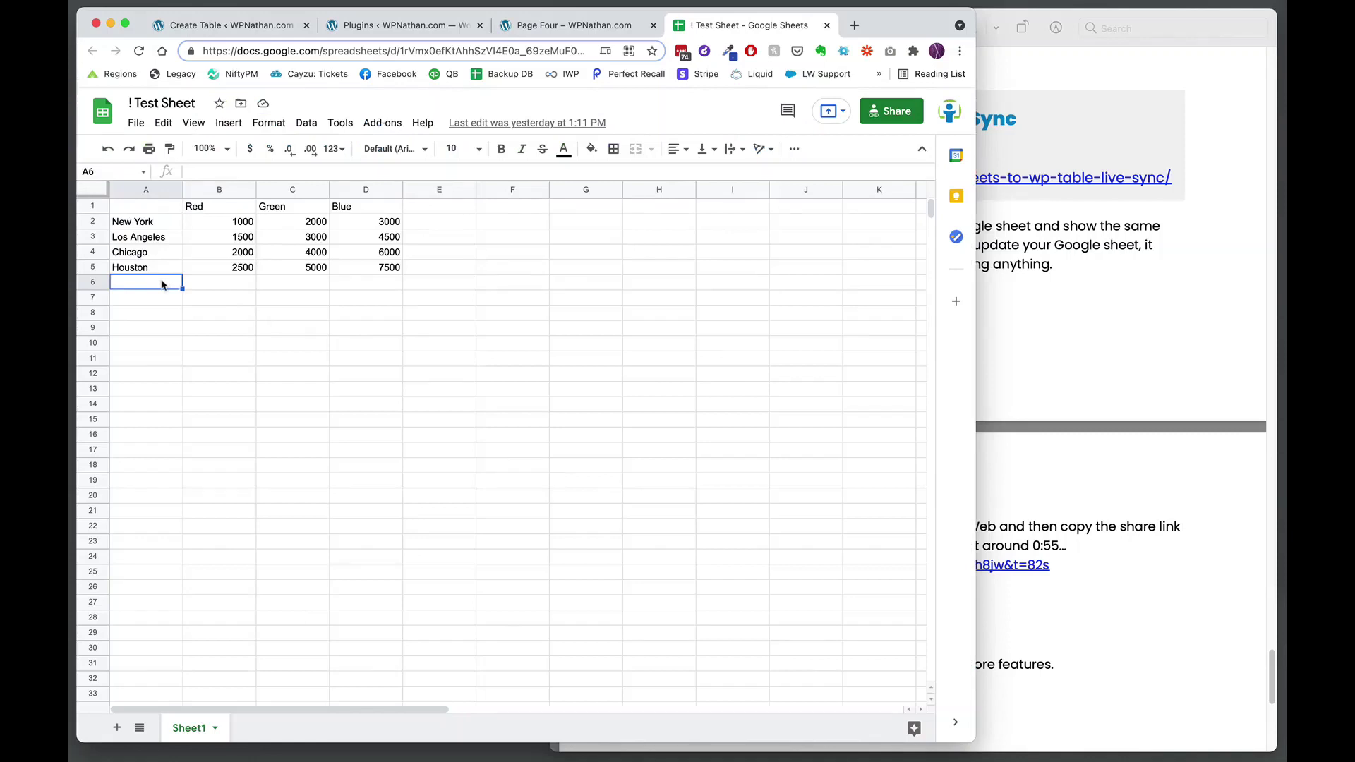
pyautogui.write('Orlando')
pyautogui.press('Tab')
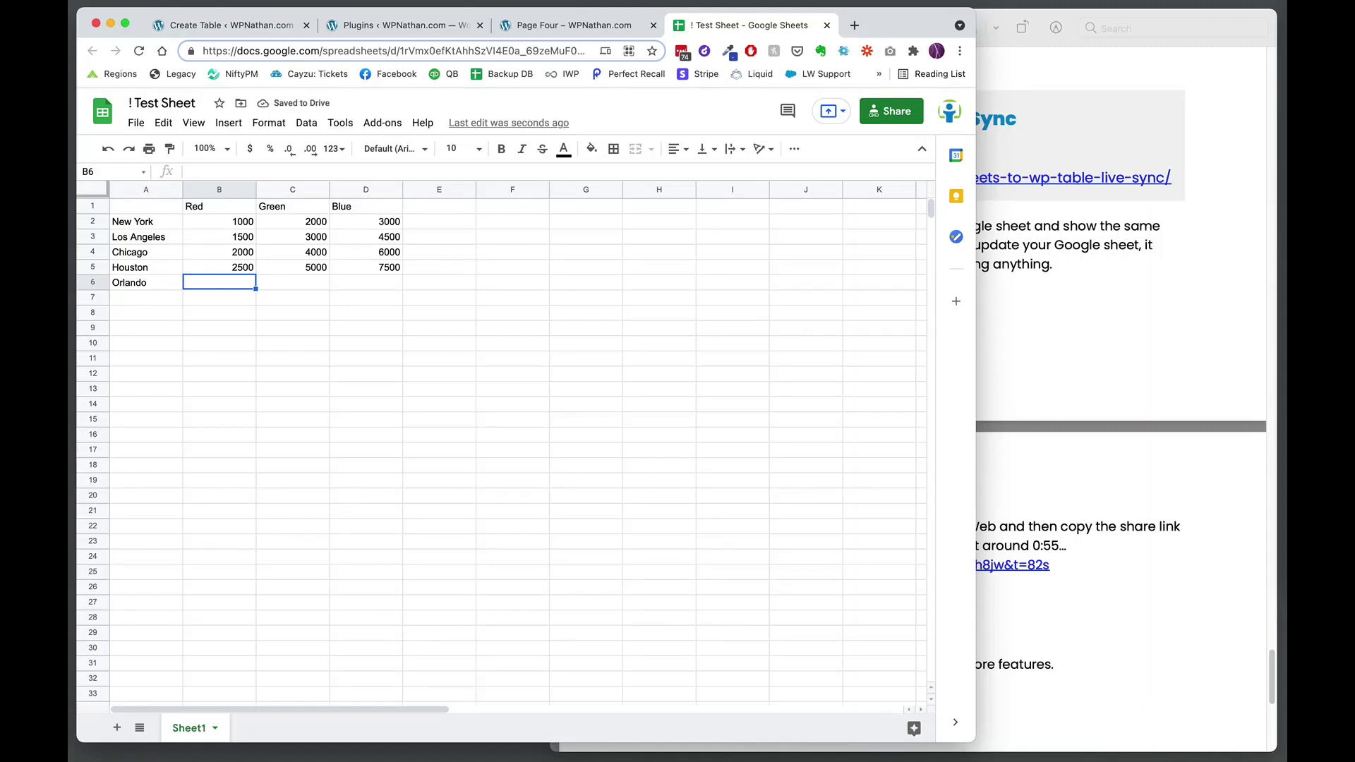
pyautogui.write('3000')
pyautogui.press('Tab')
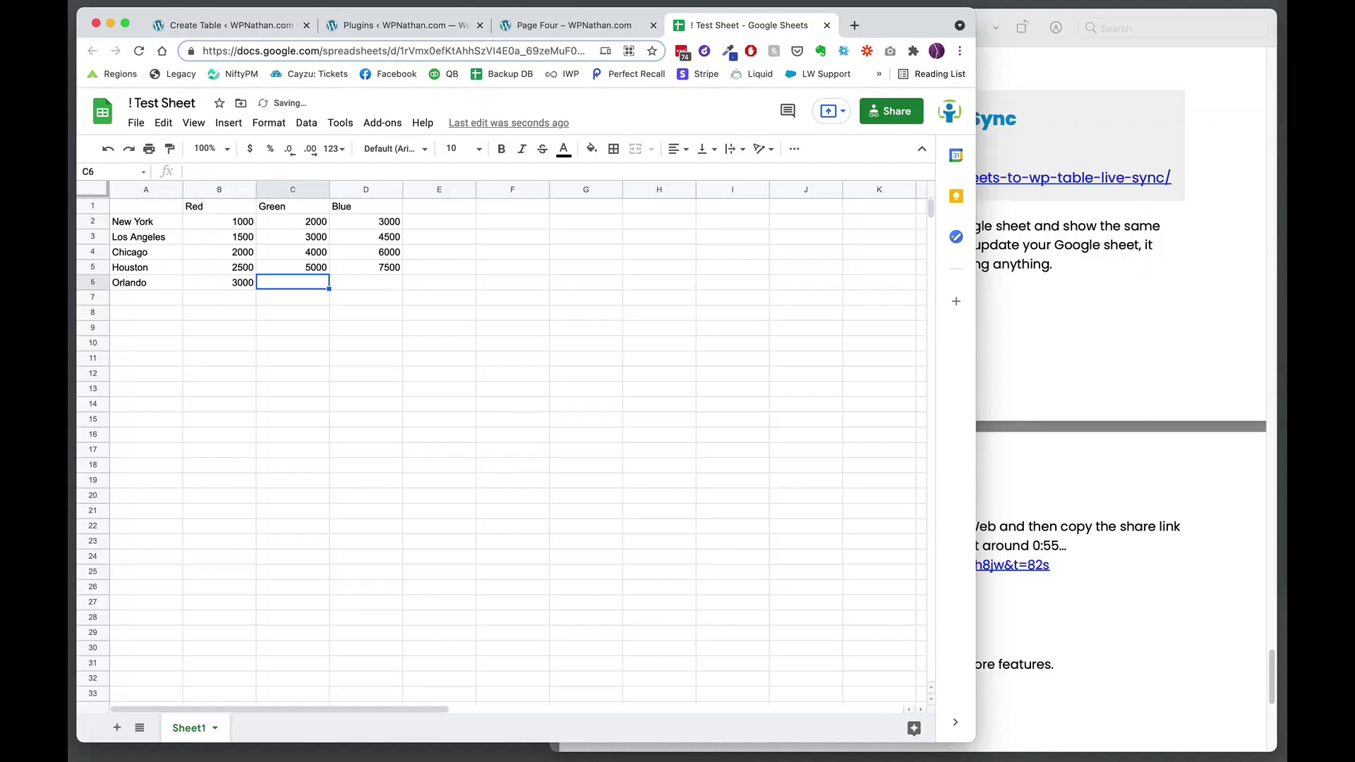
pyautogui.write('6000')
pyautogui.press('Tab')
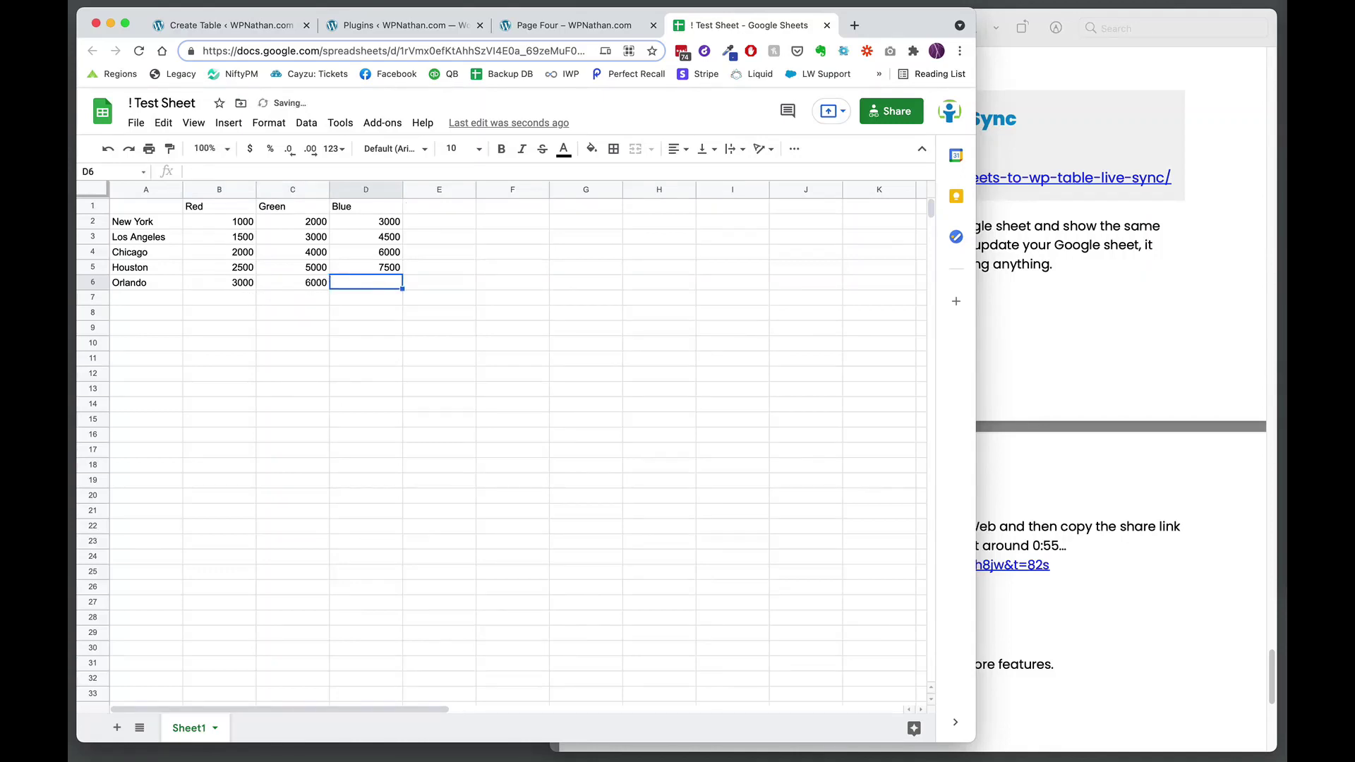
pyautogui.write('9000')
pyautogui.press('Return')
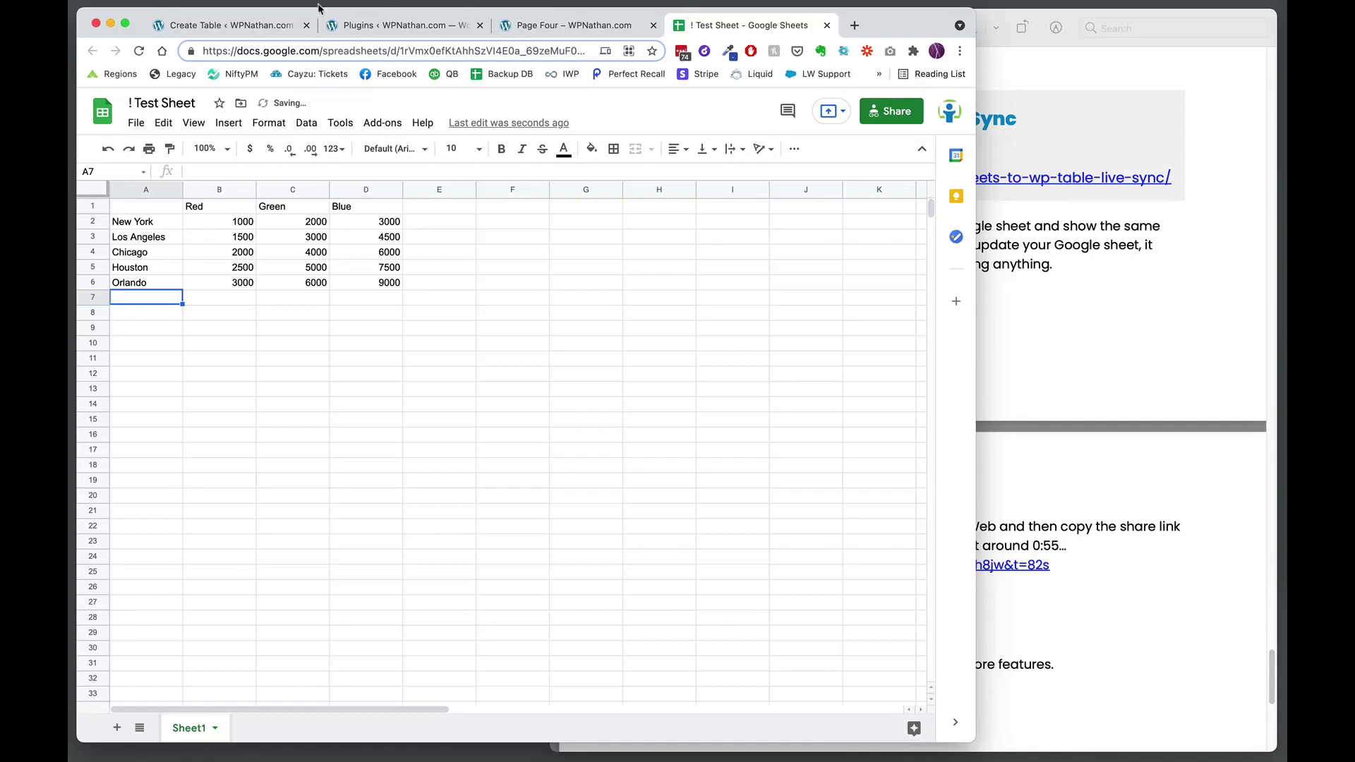
pyautogui.click(557, 25)
# - Reload Page Four to pull the new Orlando row into the table
pyautogui.click(139, 50)
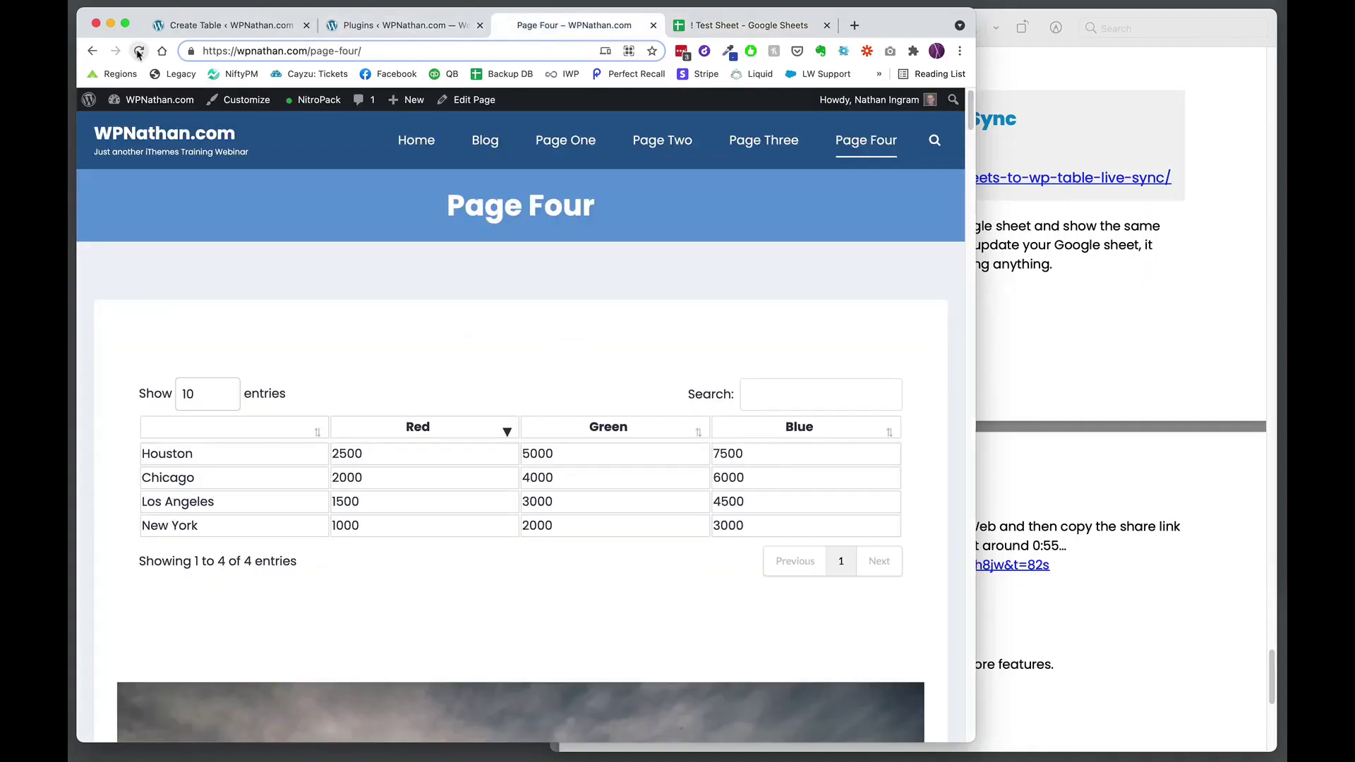